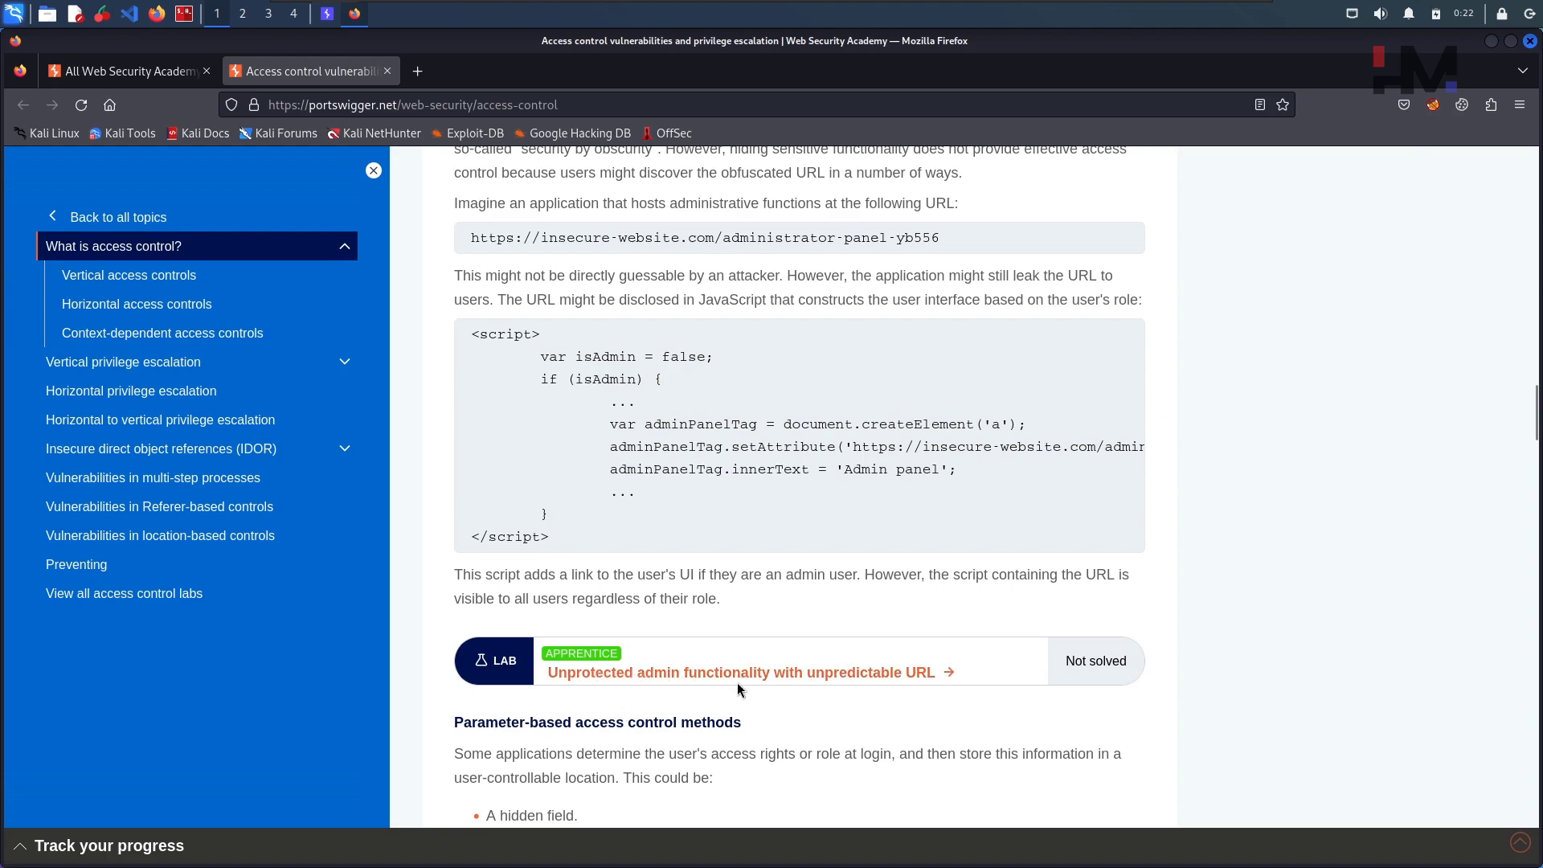
Open the "Unprotected admin functionality with unpredictable URL" lab description in a separate tab and switch to it.
middle_click(827, 677)
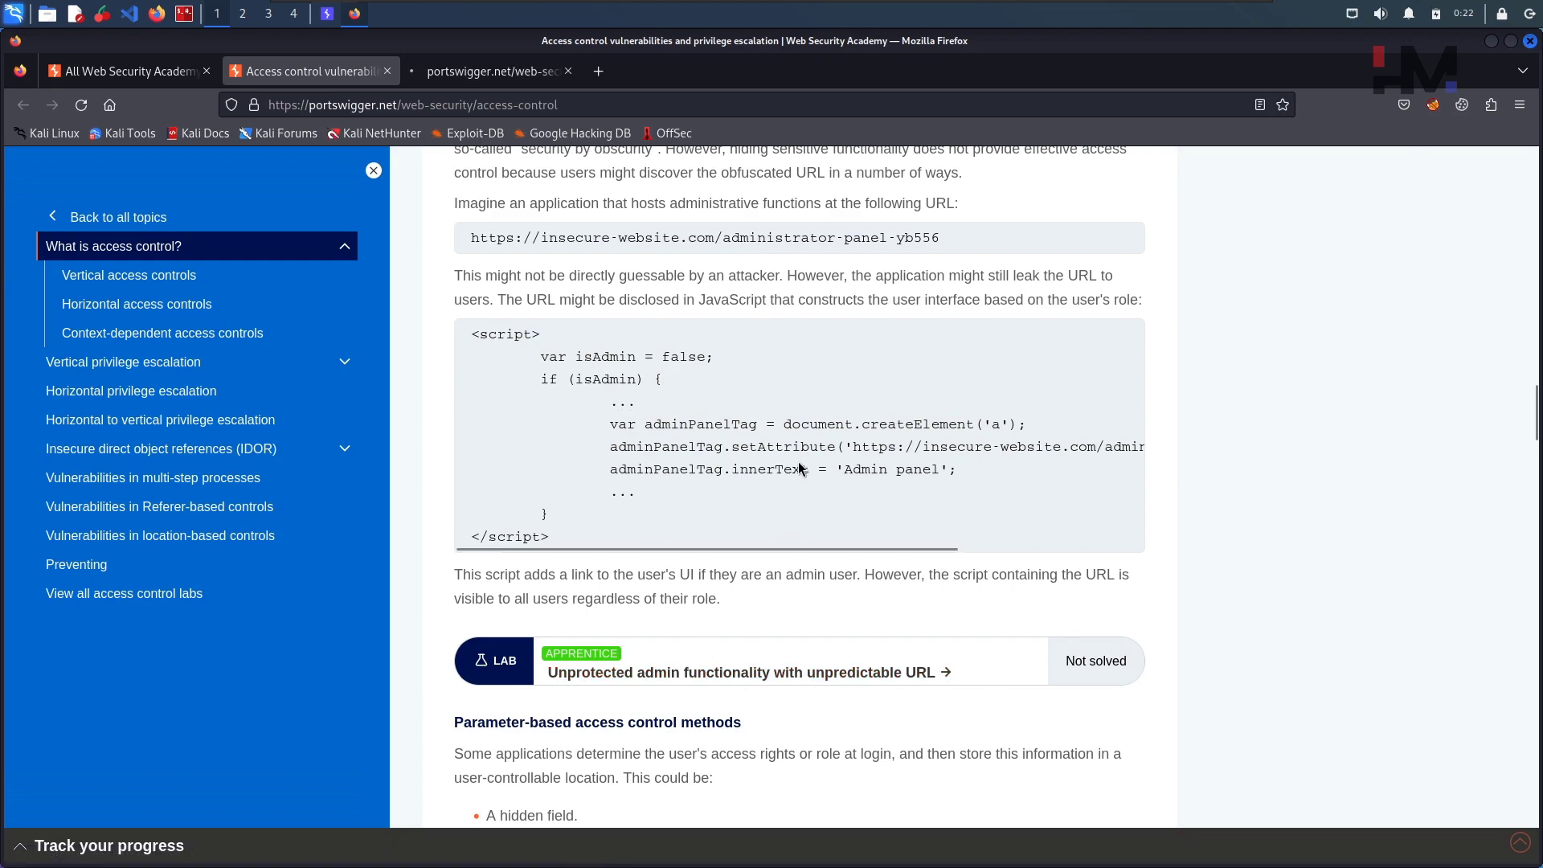
scroll(824, 463, "up", 2)
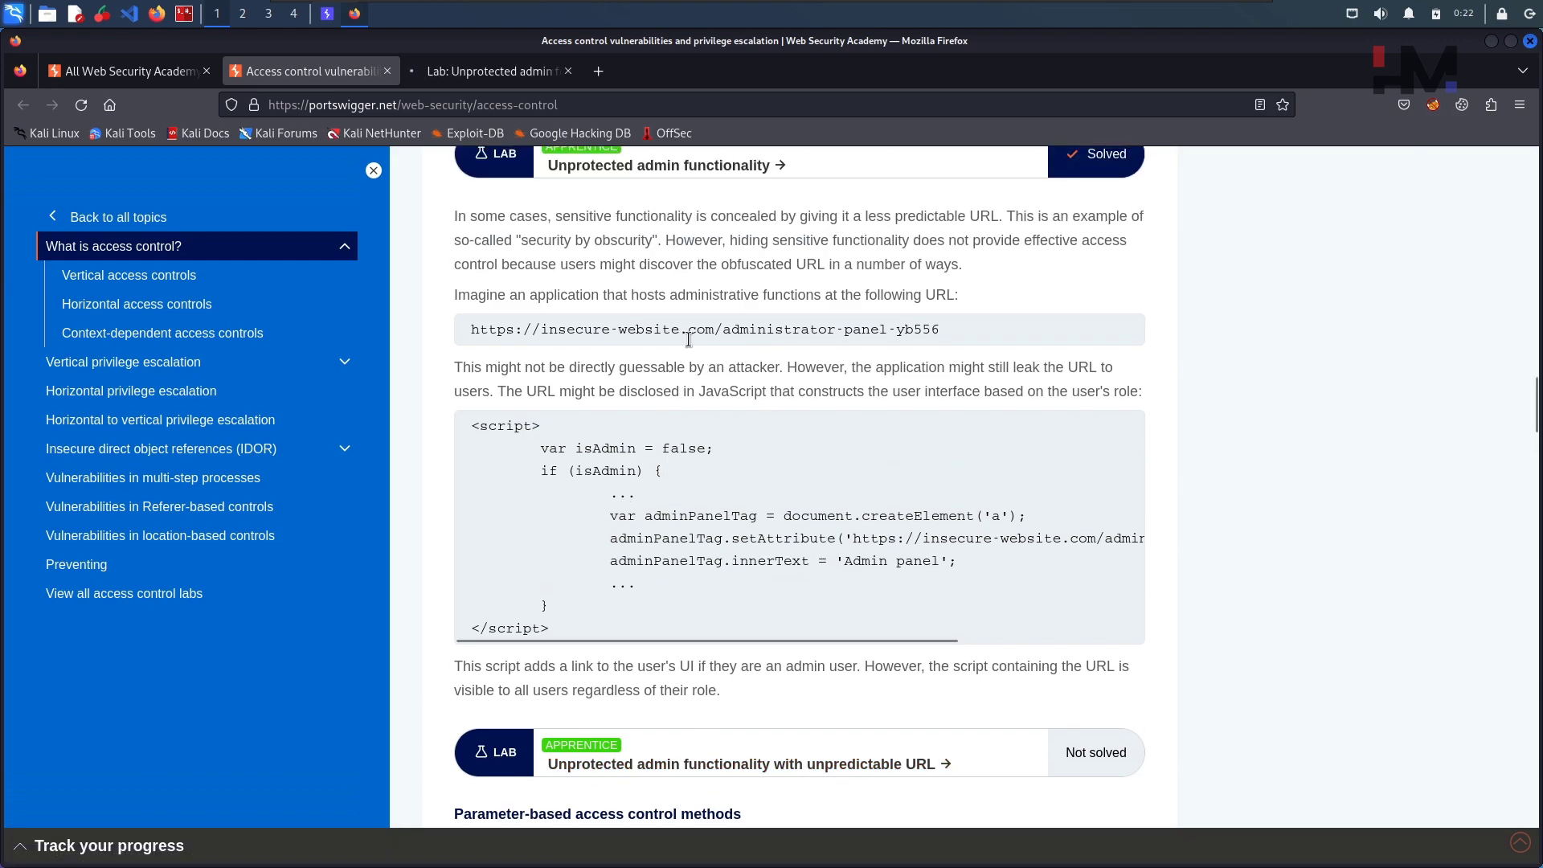
scroll(687, 338, "up", 2)
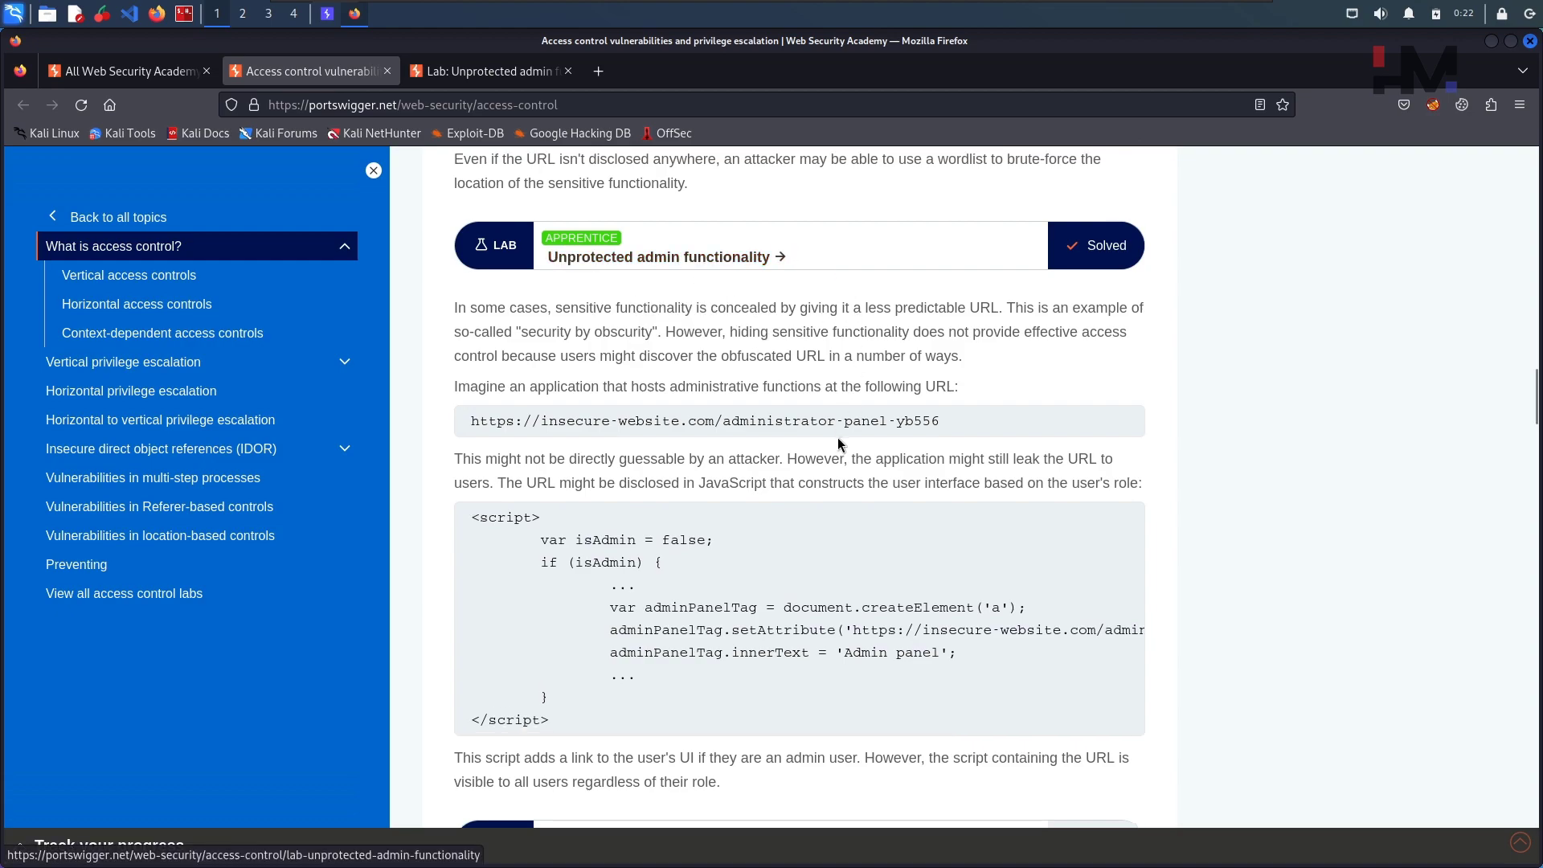
scroll(838, 442, "down", 2)
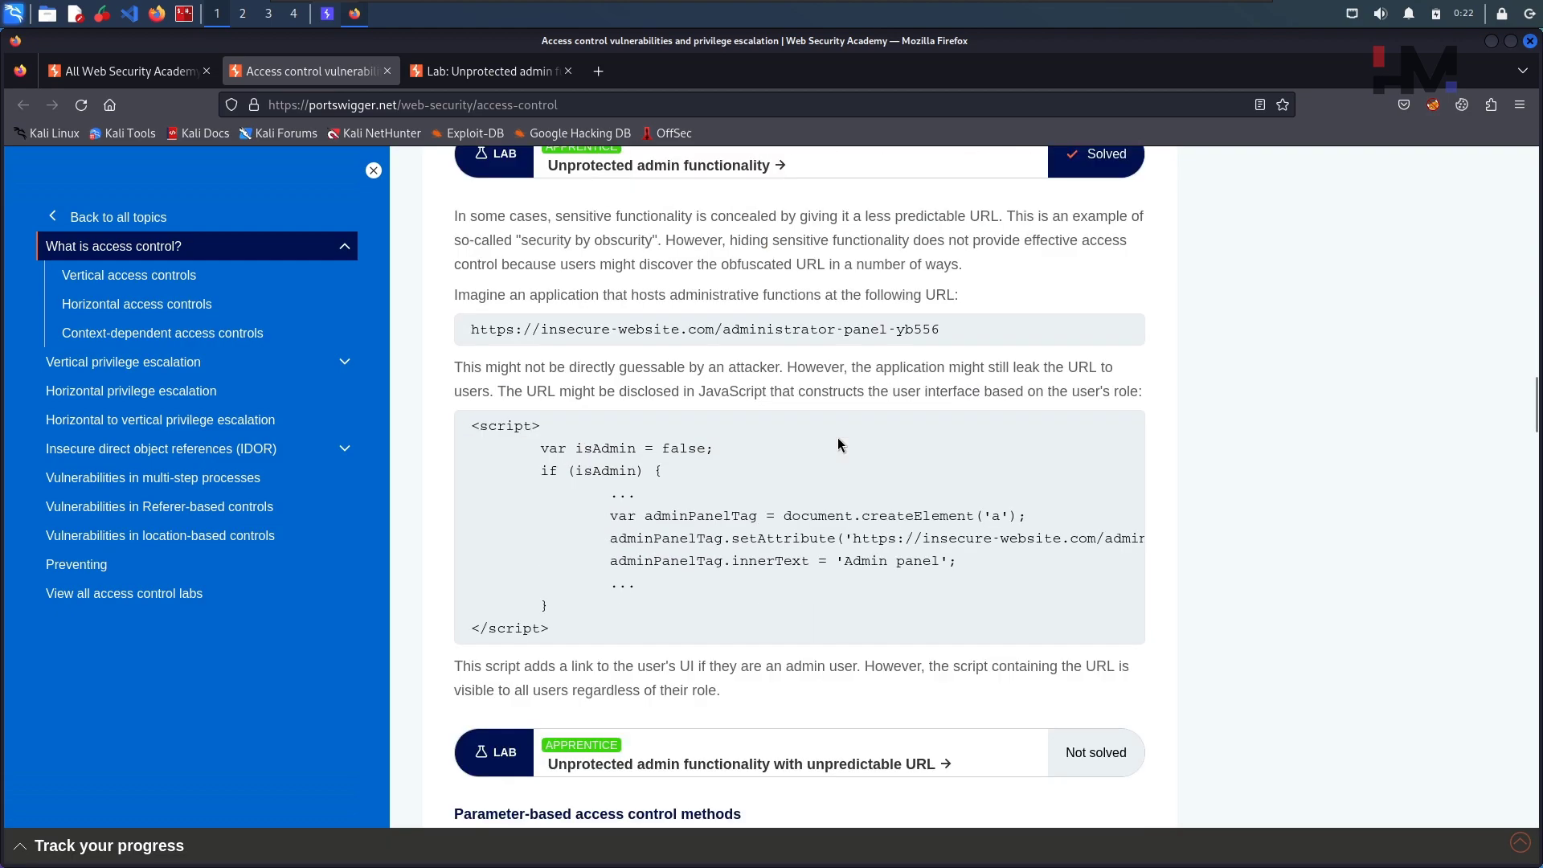
left_click(499, 77)
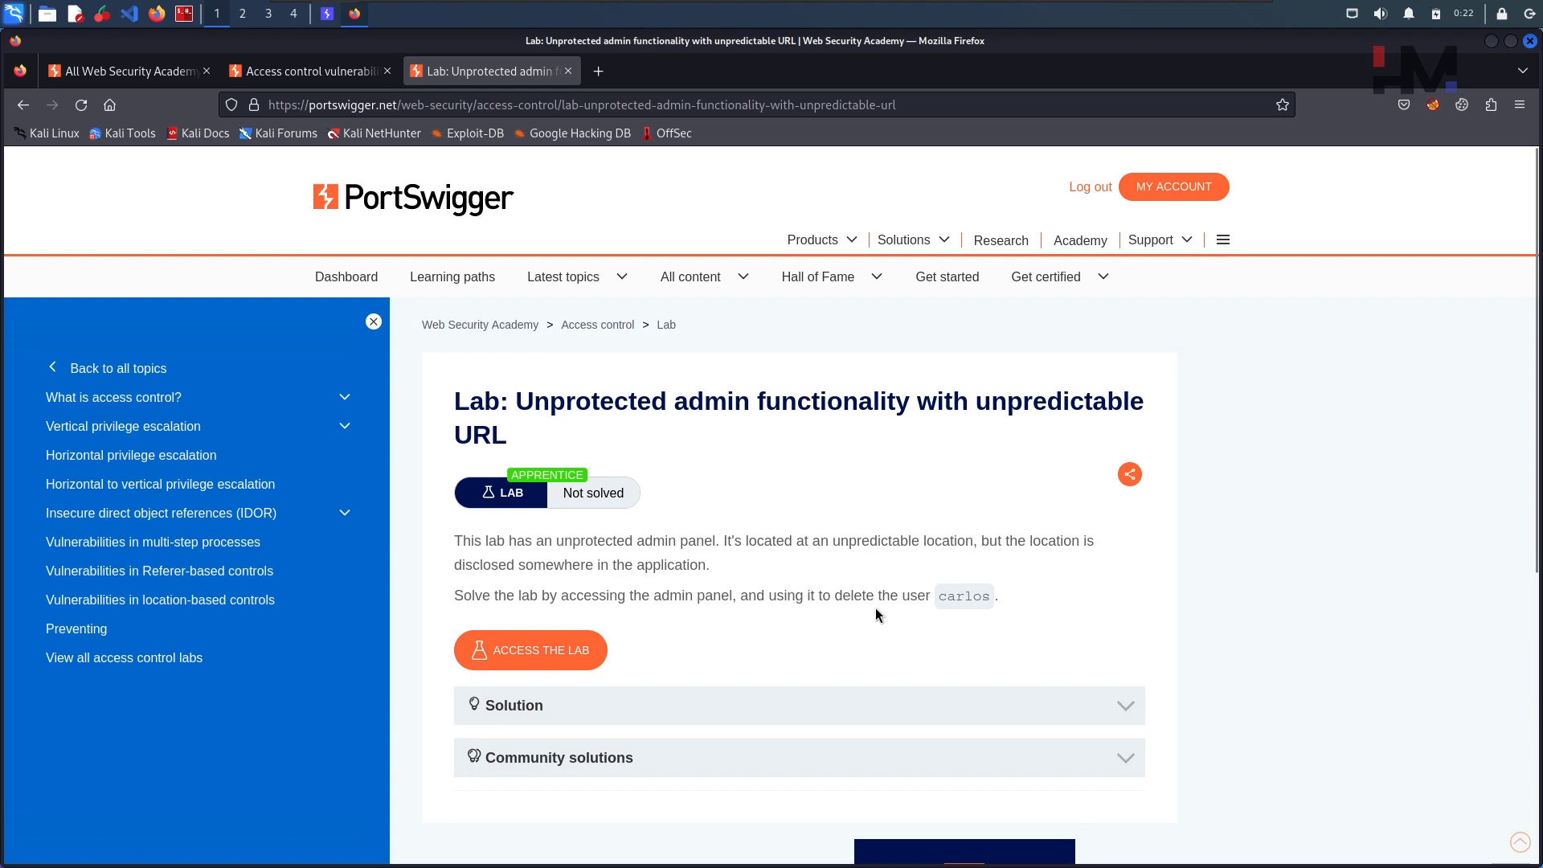
Check which user the lab asks to delete, launch the lab in a separate tab and switch to its shop site.
double_click(971, 601)
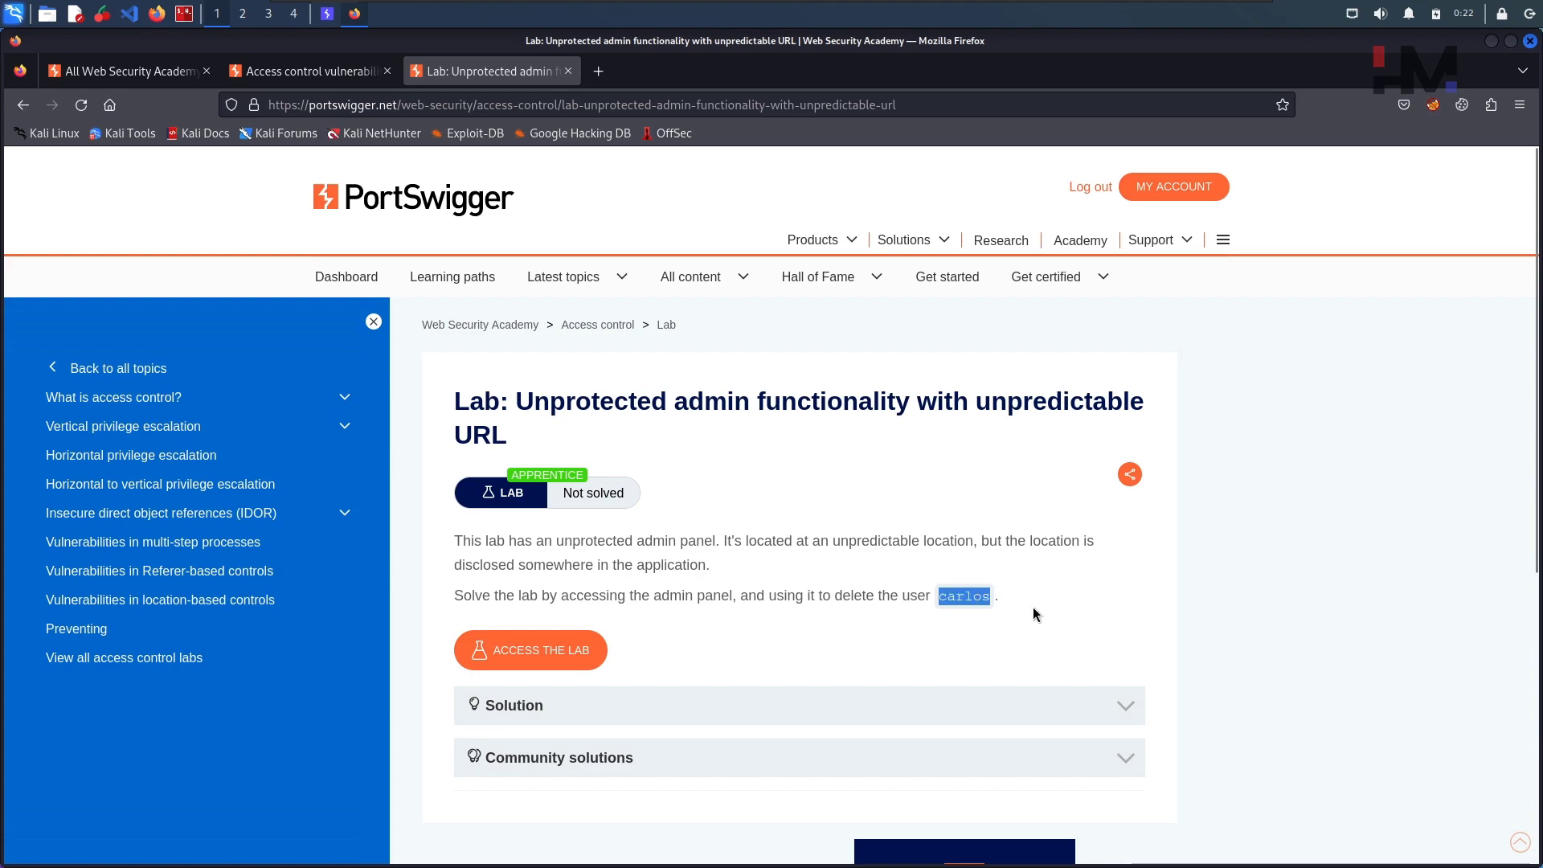
left_click(1033, 607)
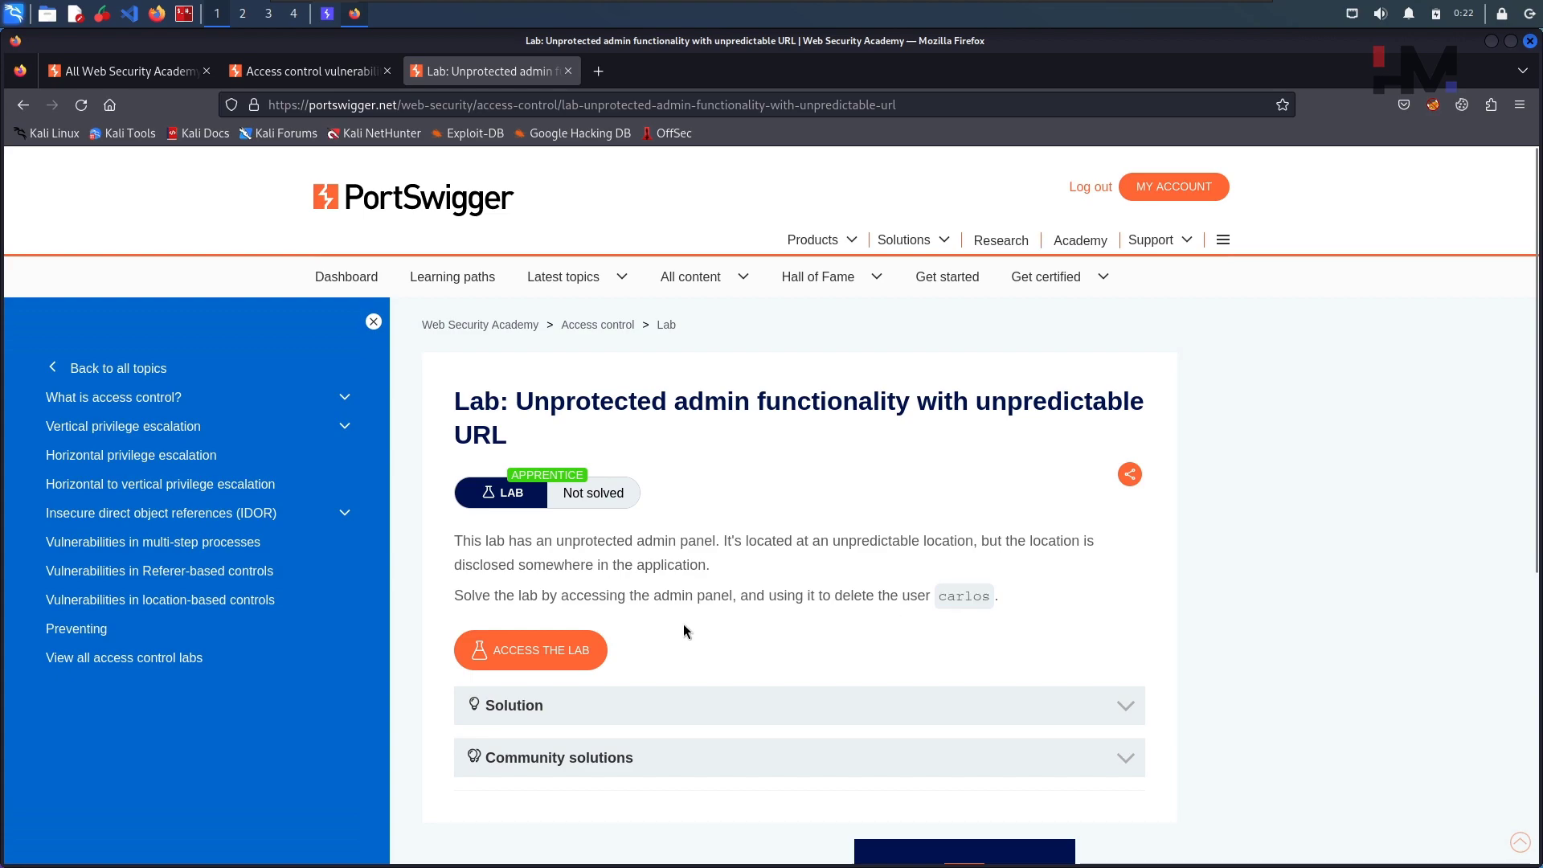
middle_click(518, 657)
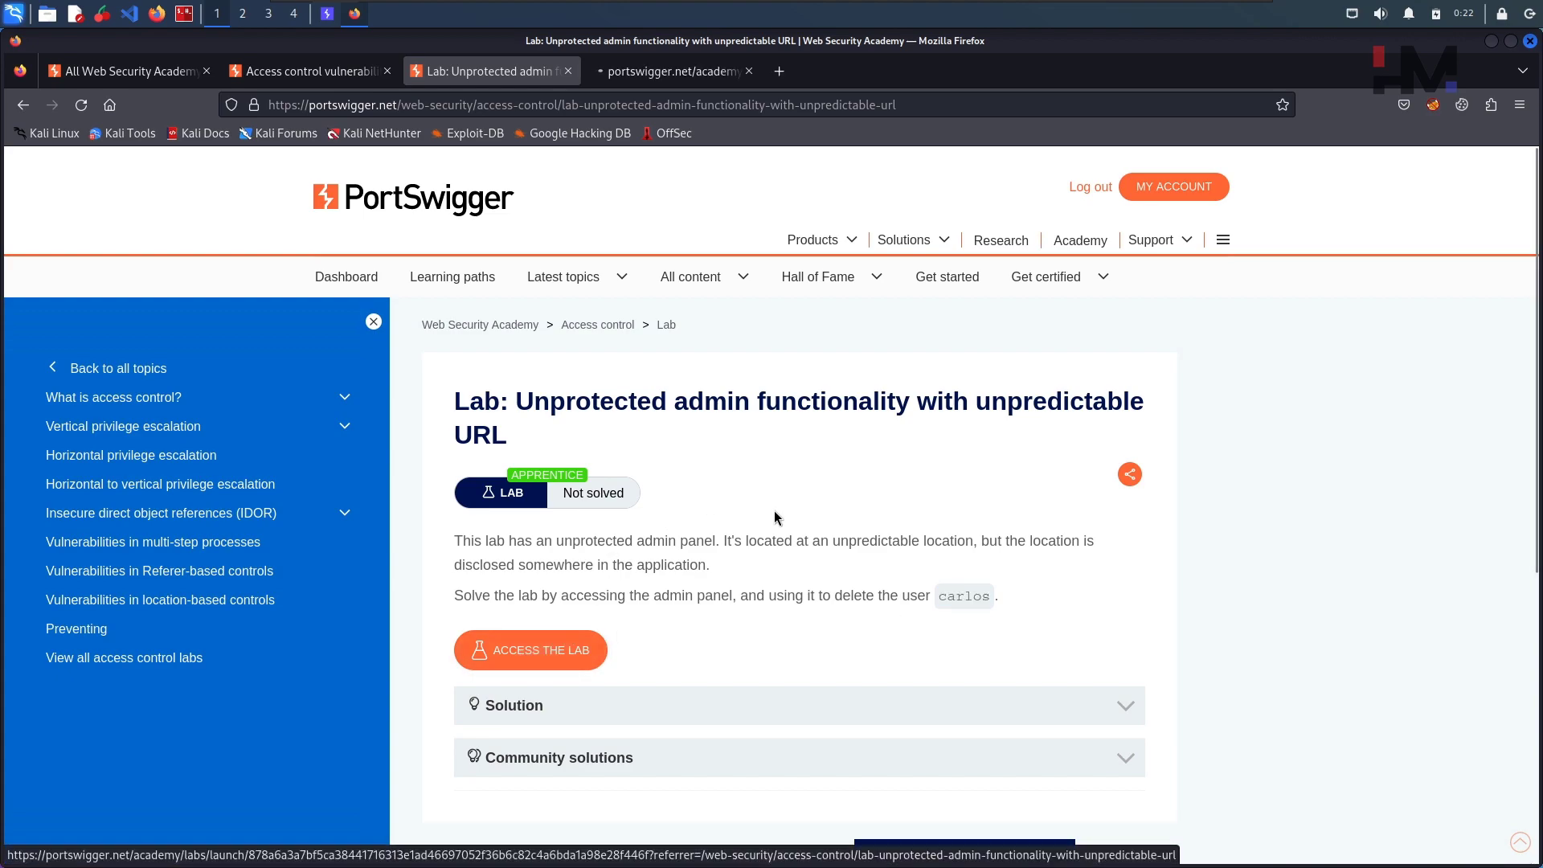
key("ctrl+Tab")
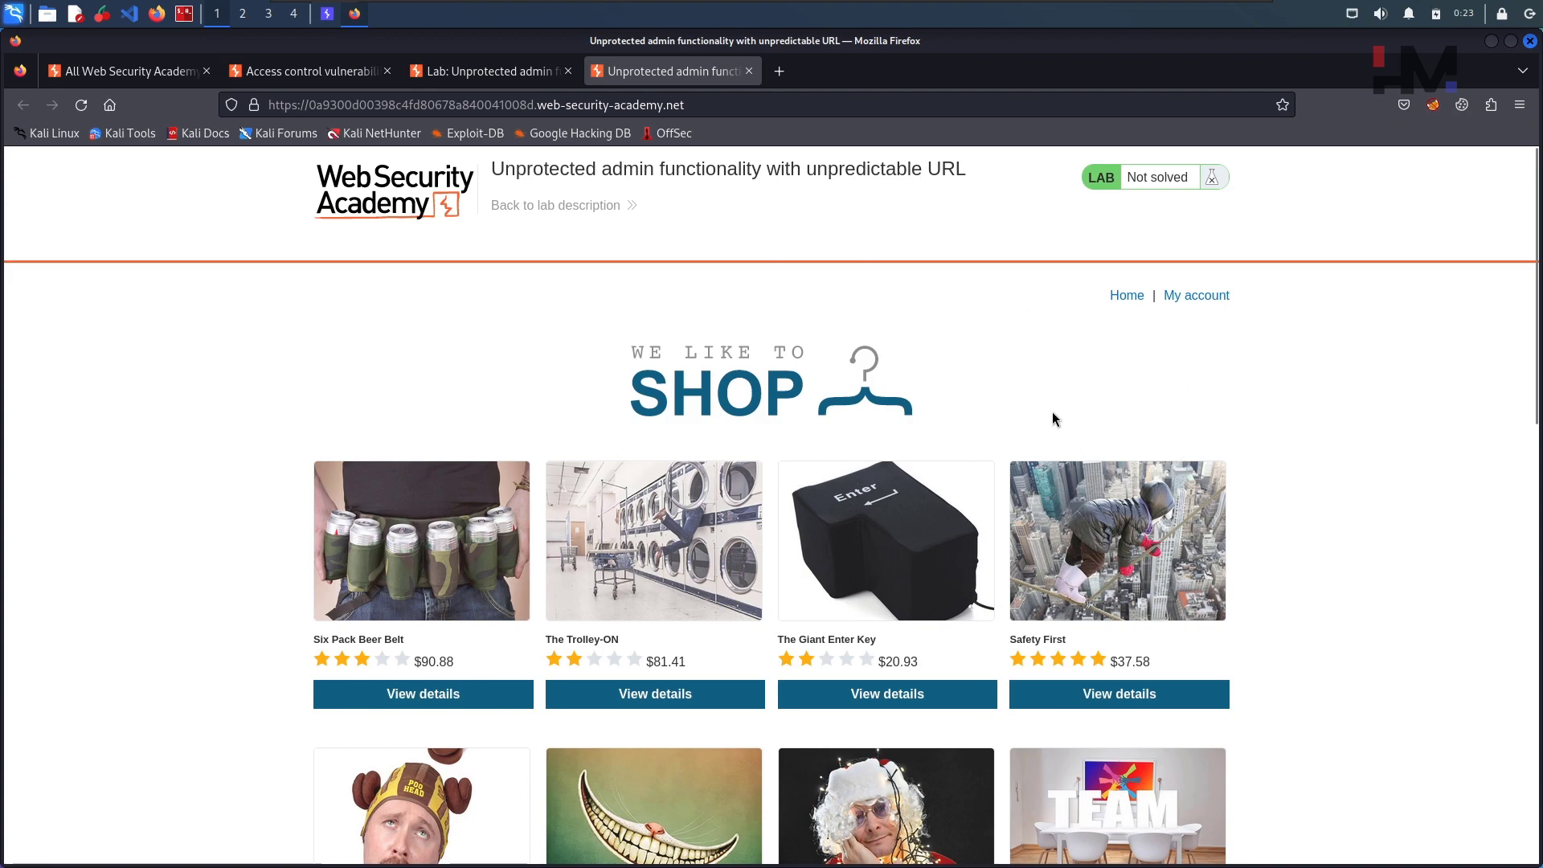
Open the lab shop's URL for editing at its end.
left_click(844, 102)
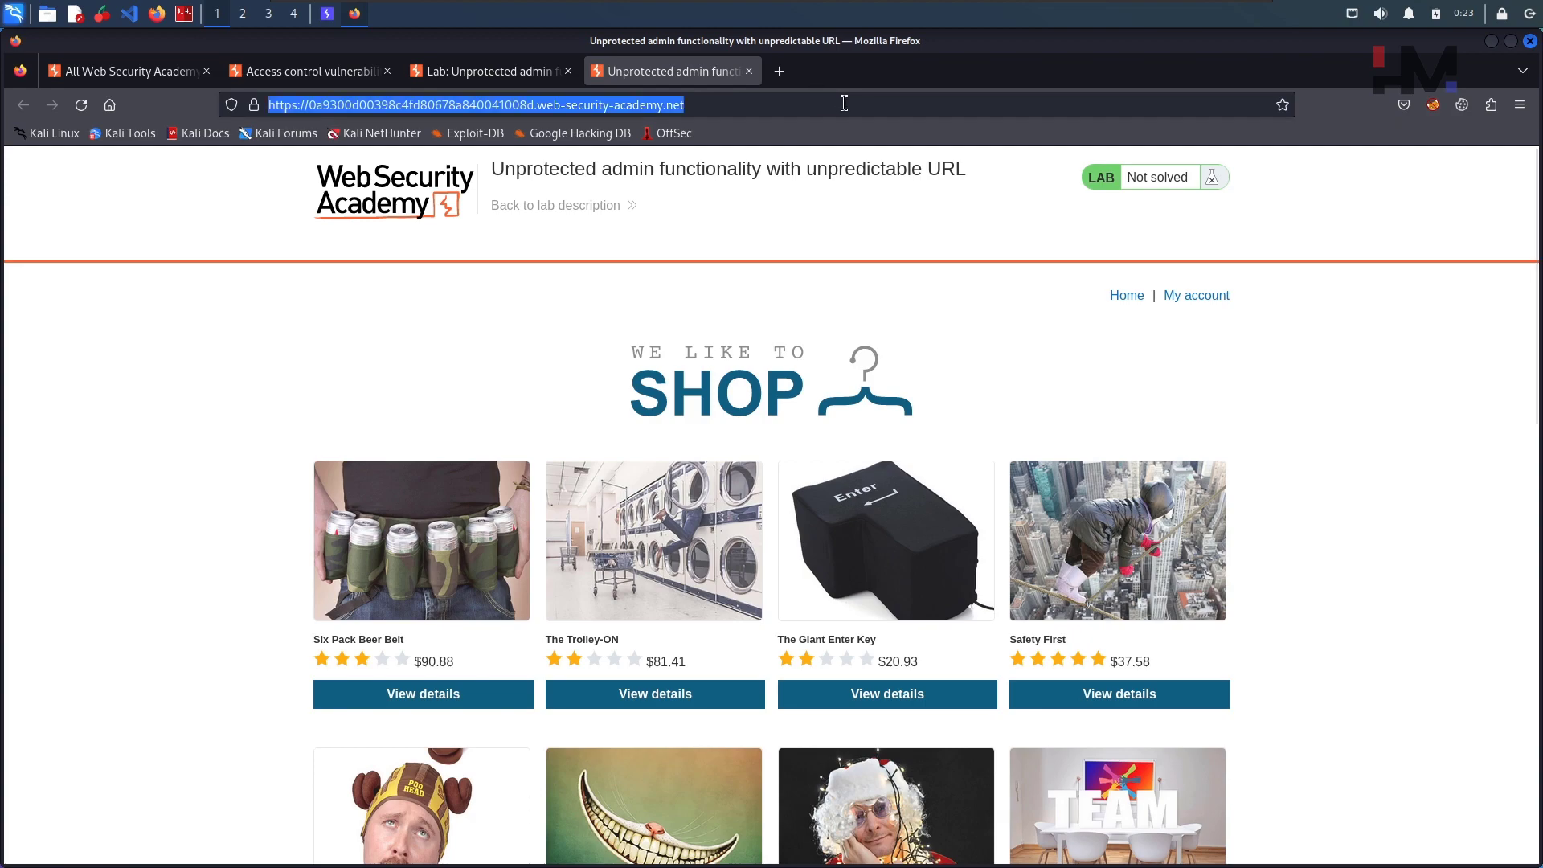
left_click(844, 103)
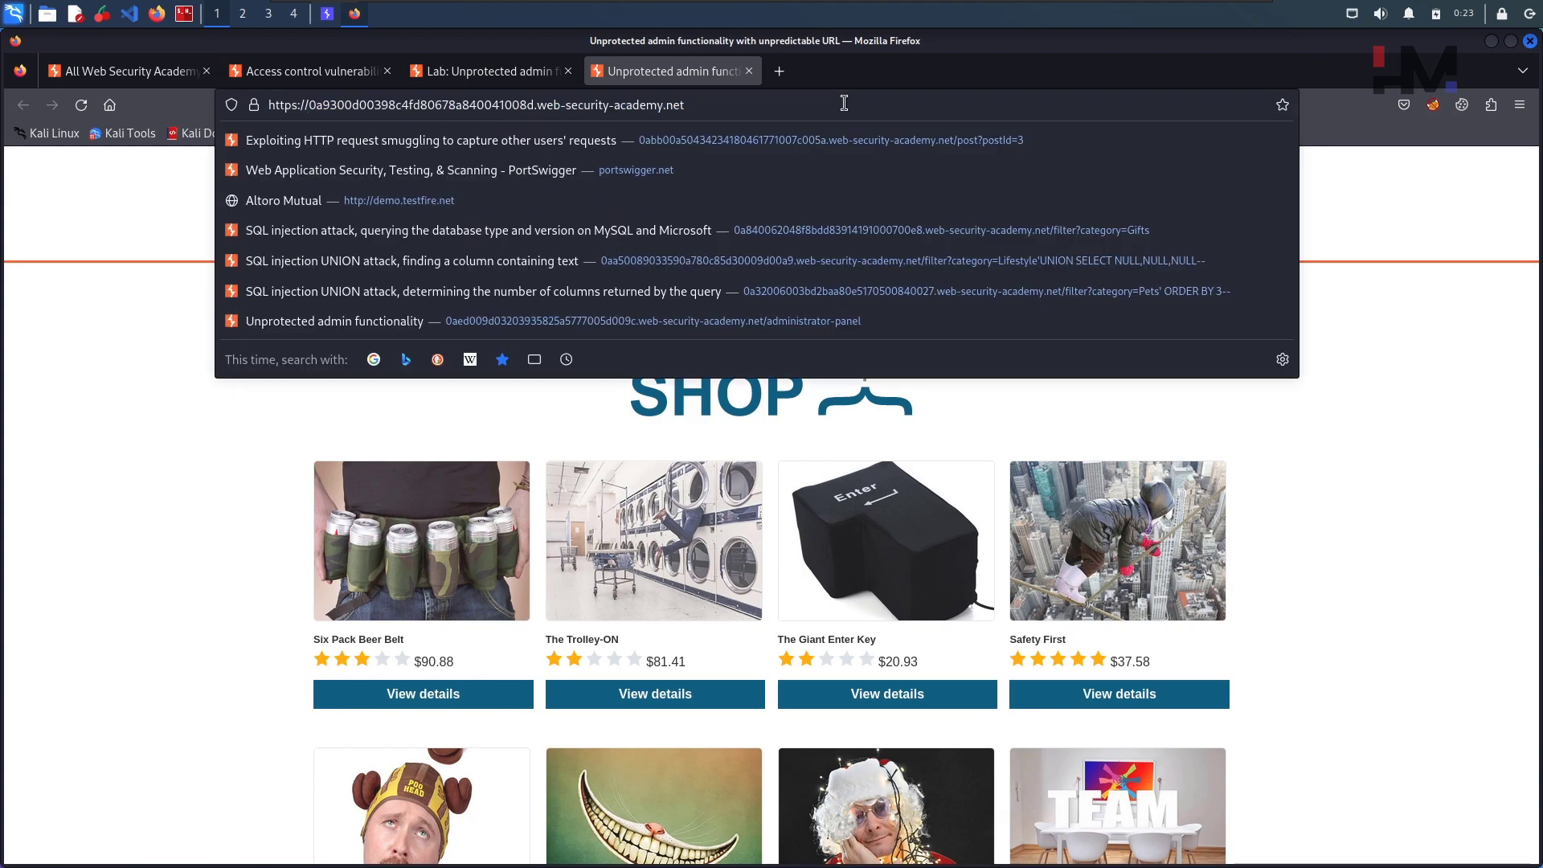
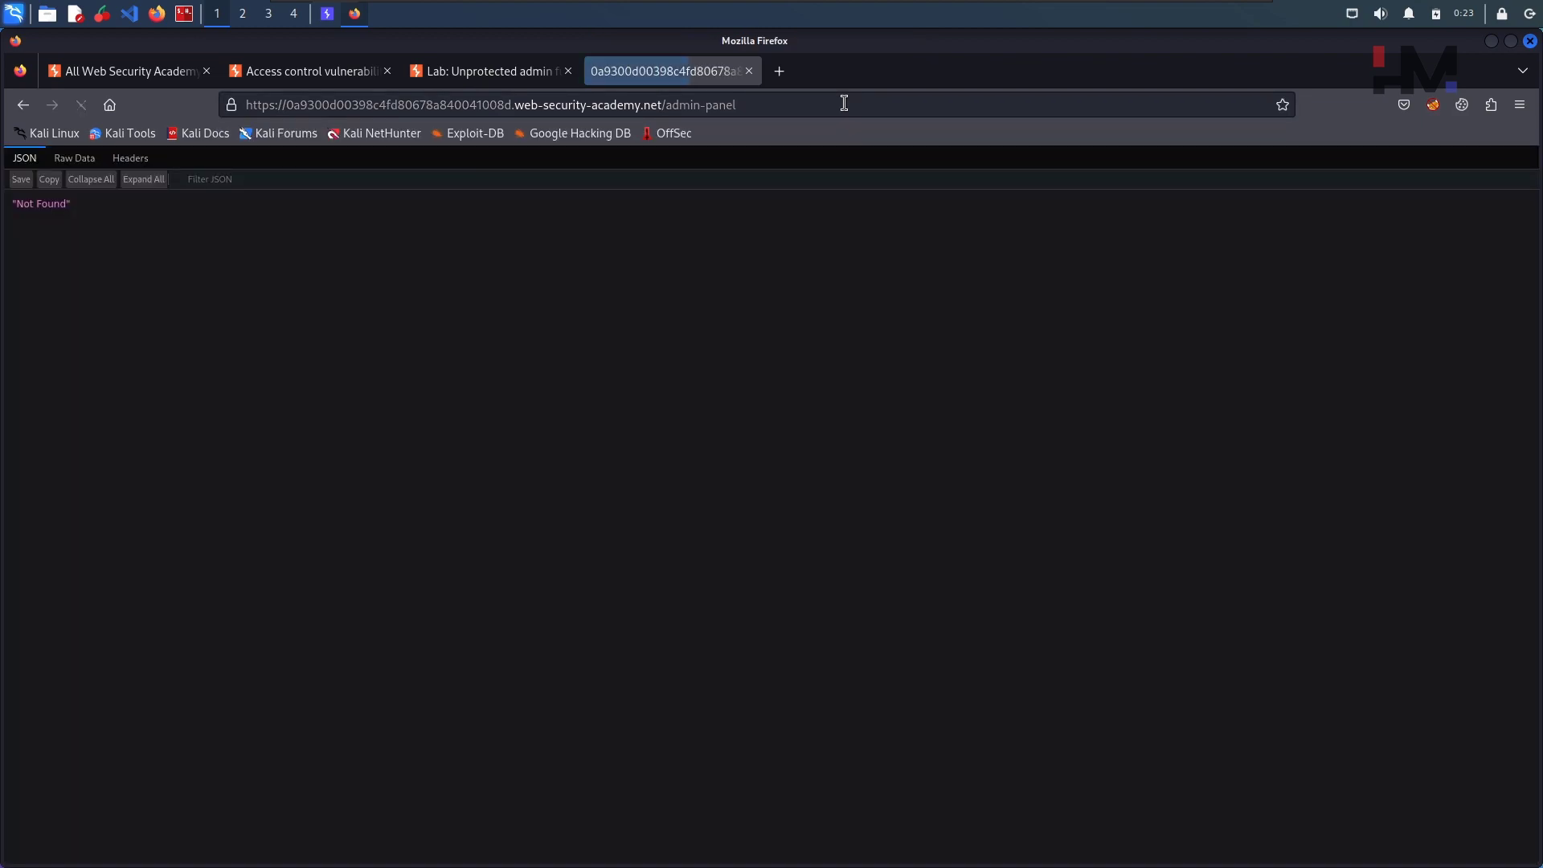
Return from the /admin-panel page to the lab shop's home page and open its page source in a separate tab.
left_click(23, 105)
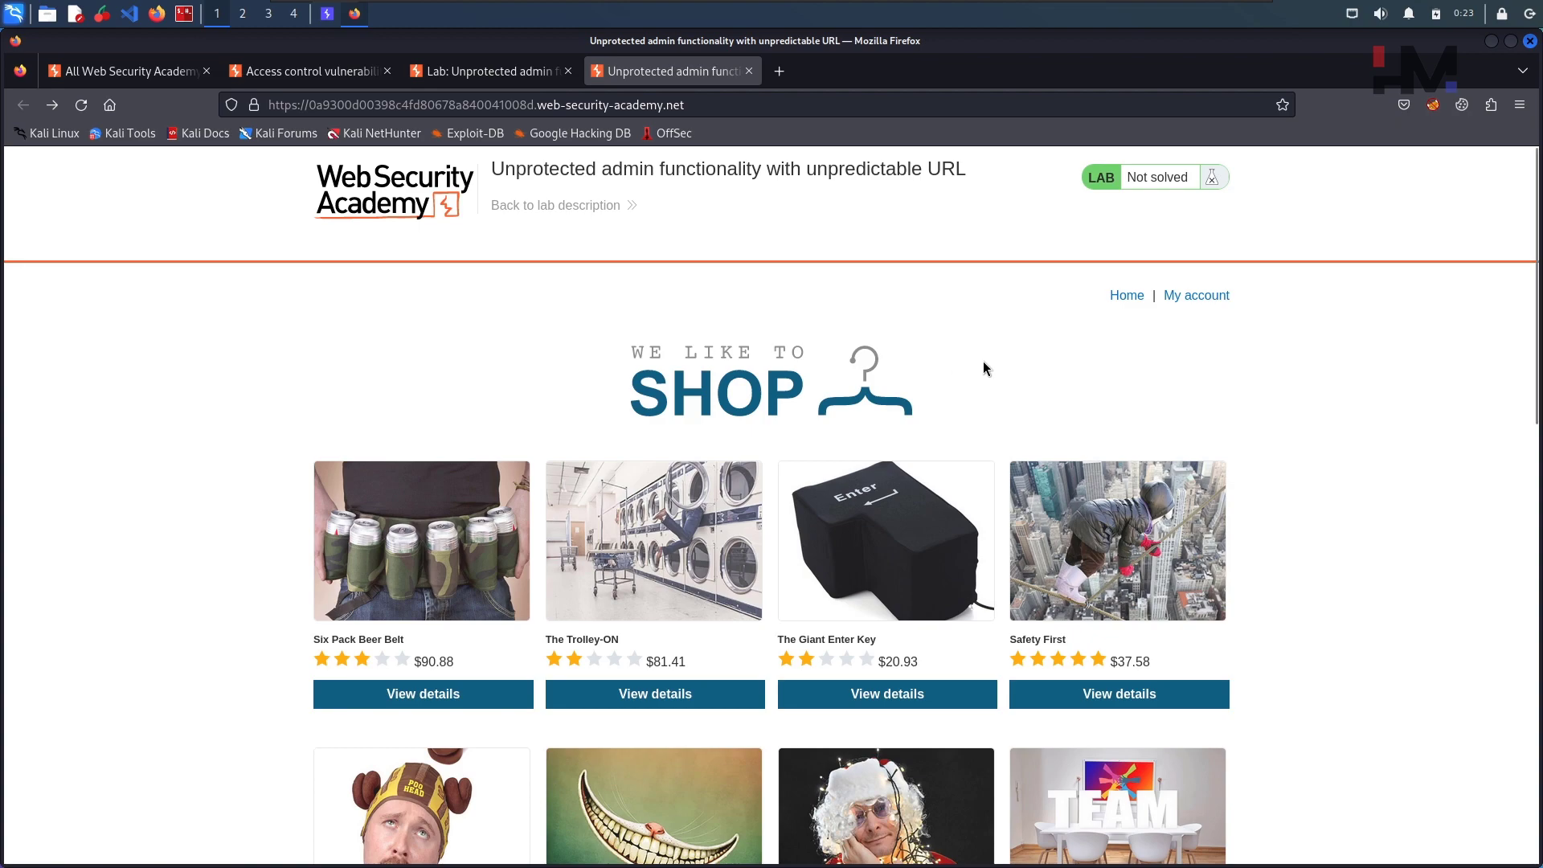
key("ctrl+u")
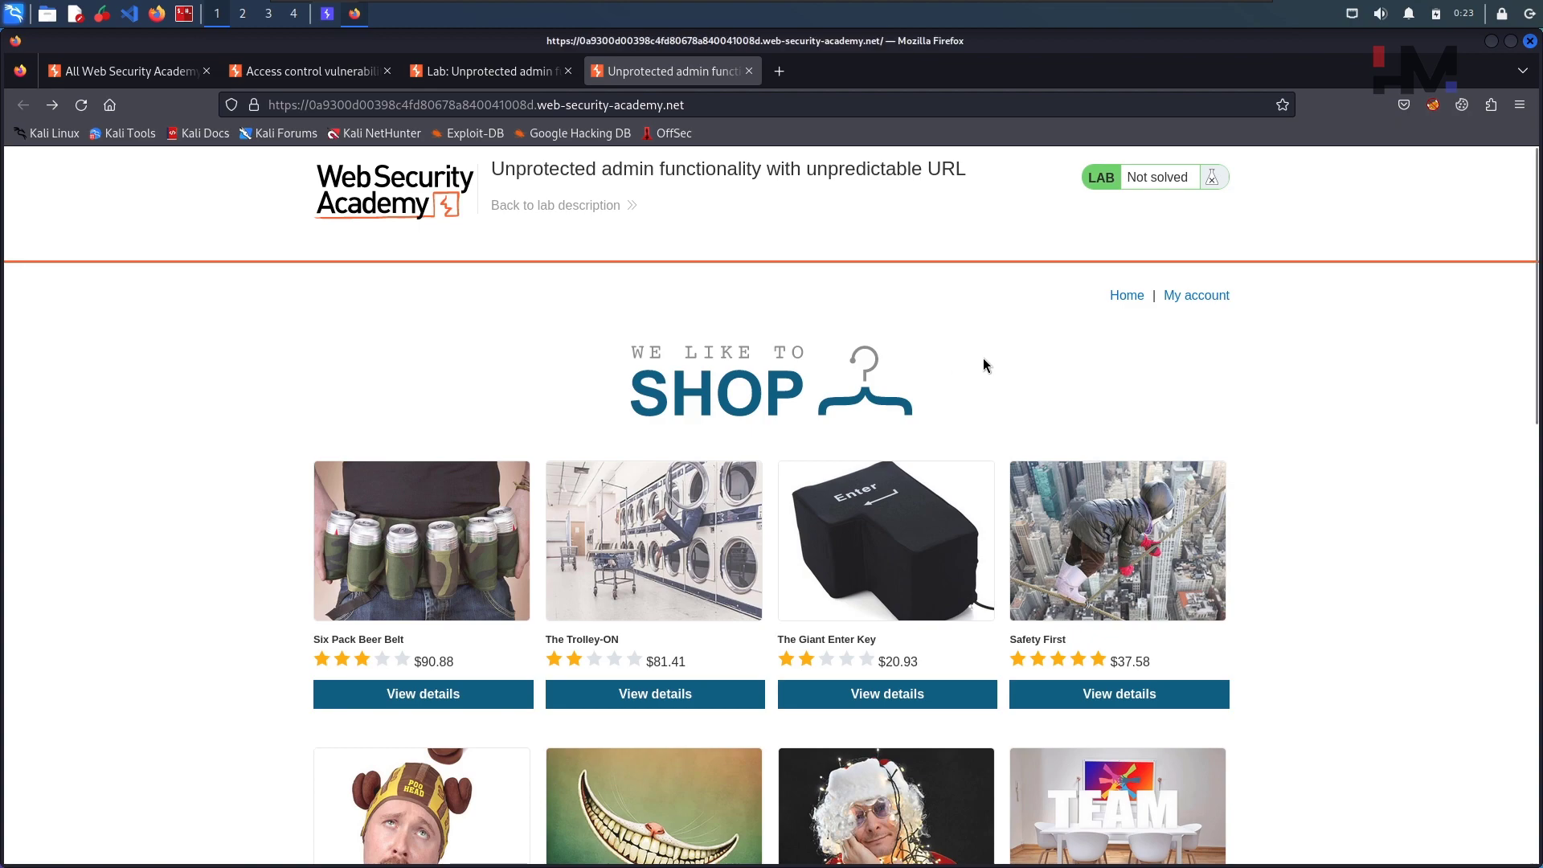
key("ctrl+u")
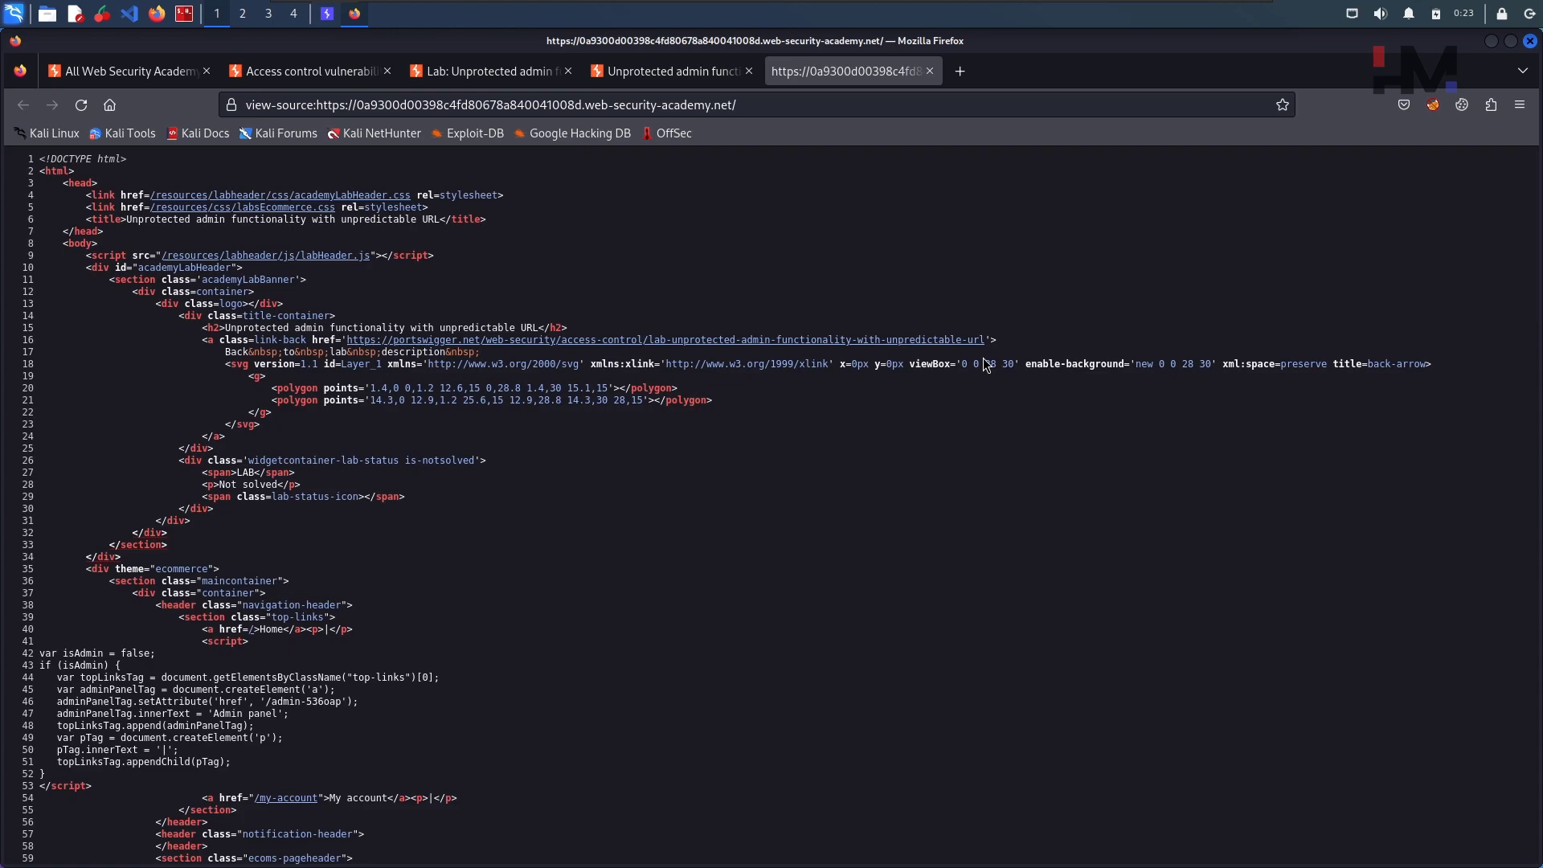
left_click(676, 71)
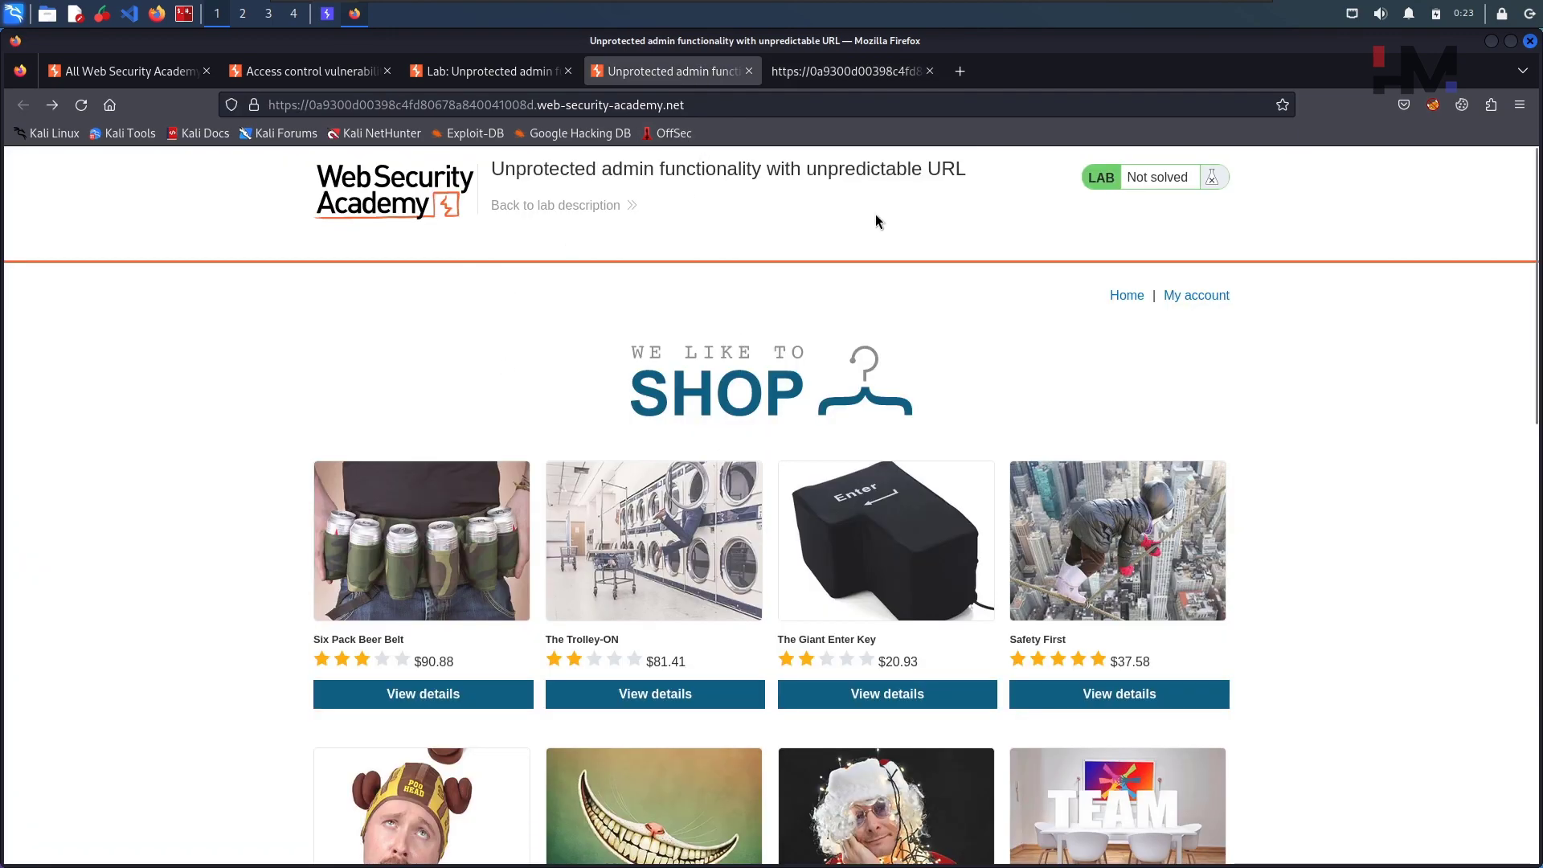
left_click(857, 74)
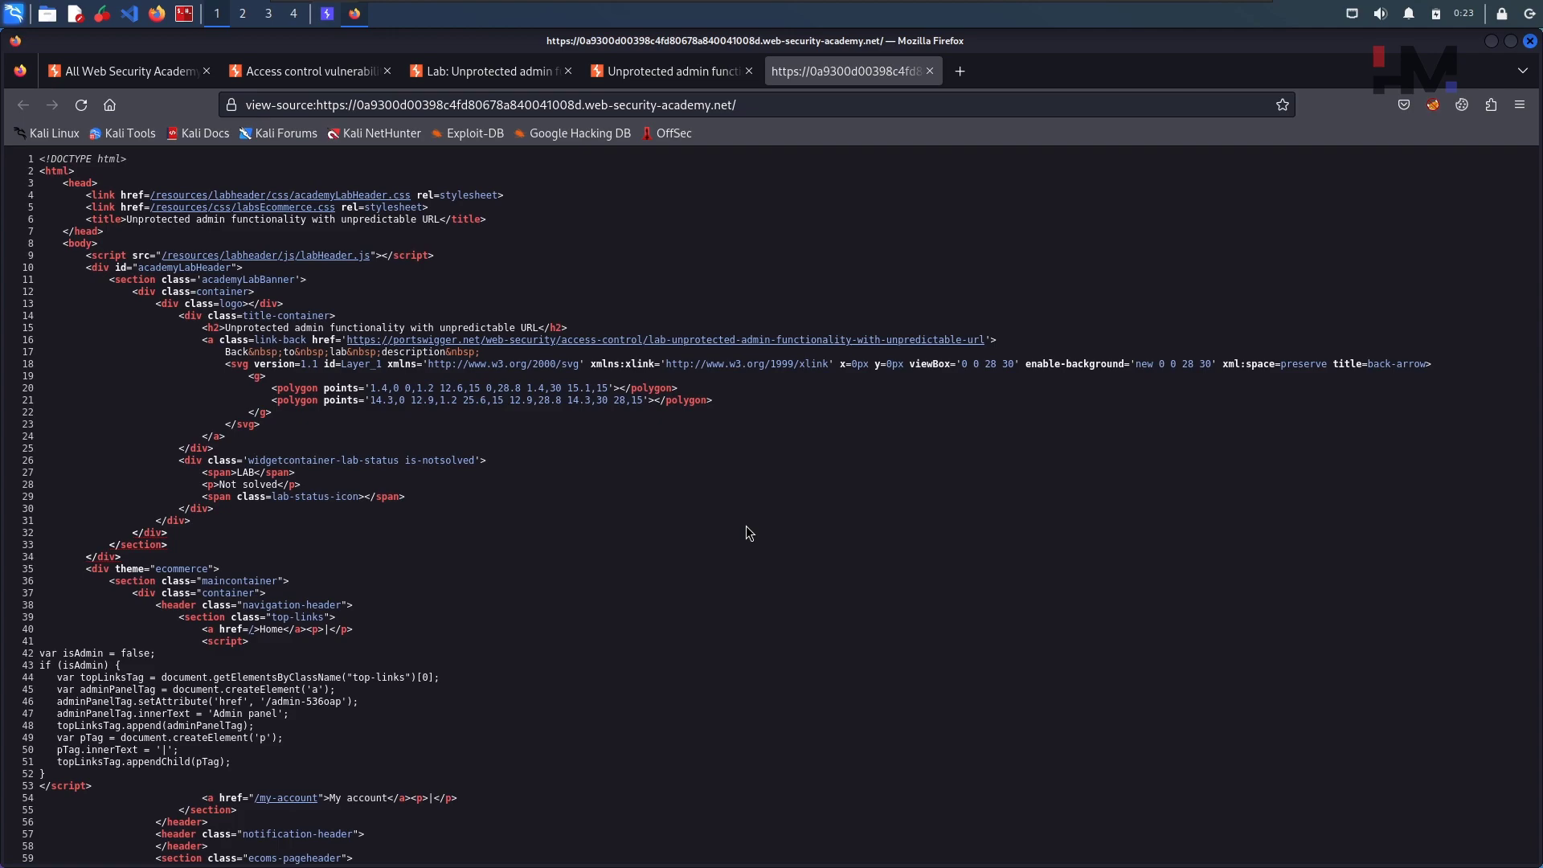
Search the page source for "admin" and step through the matches to the script that declares the isAdmin variable.
key("ctrl+plus")
key("ctrl+plus")
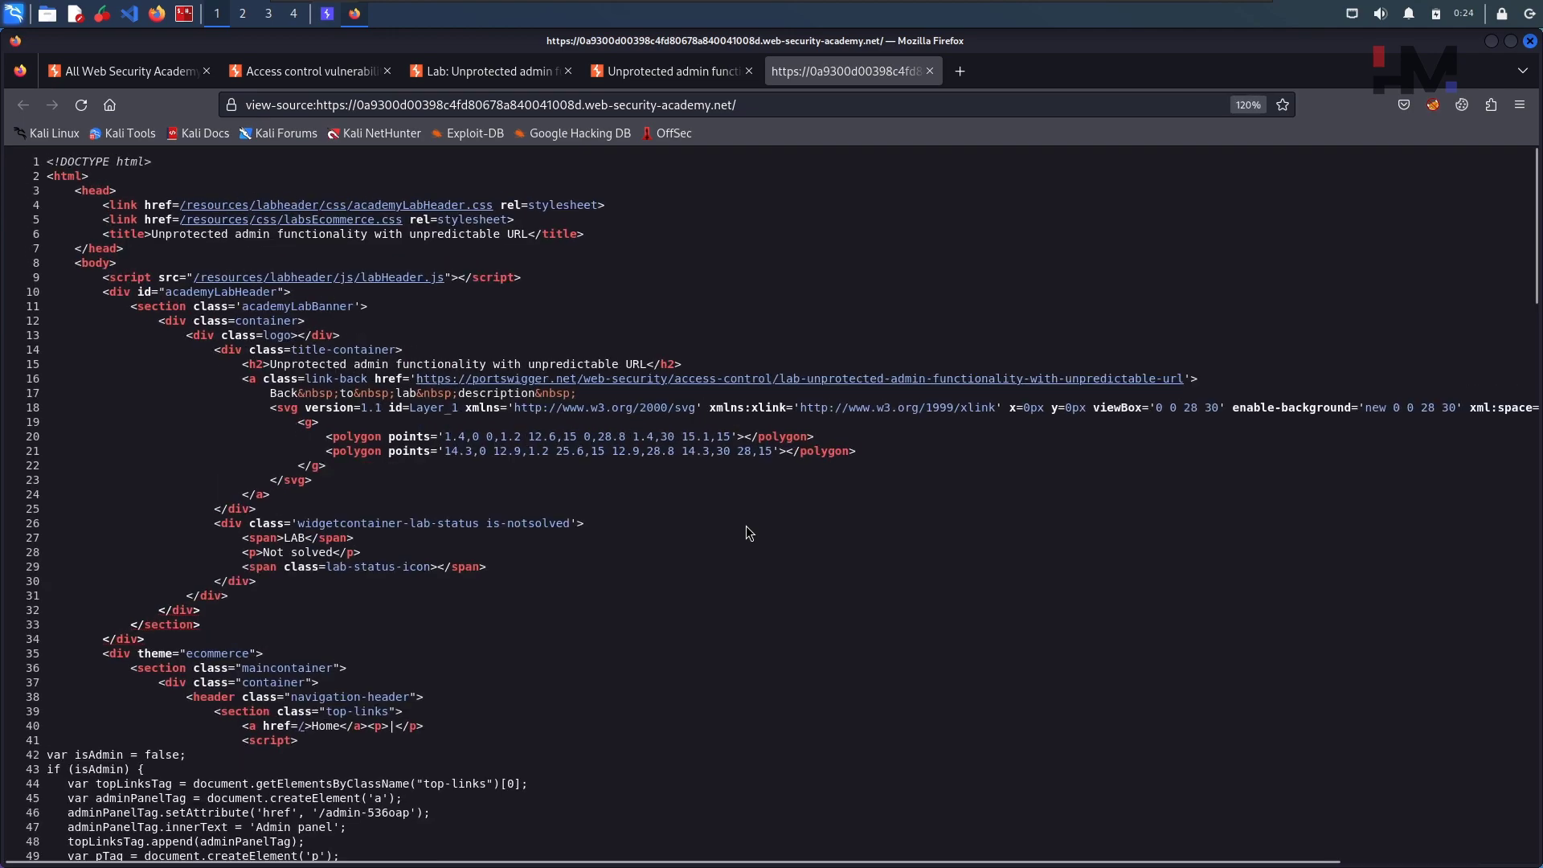
key("ctrl+plus")
key("ctrl+plus")
key("ctrl+plus")
key("ctrl+plus")
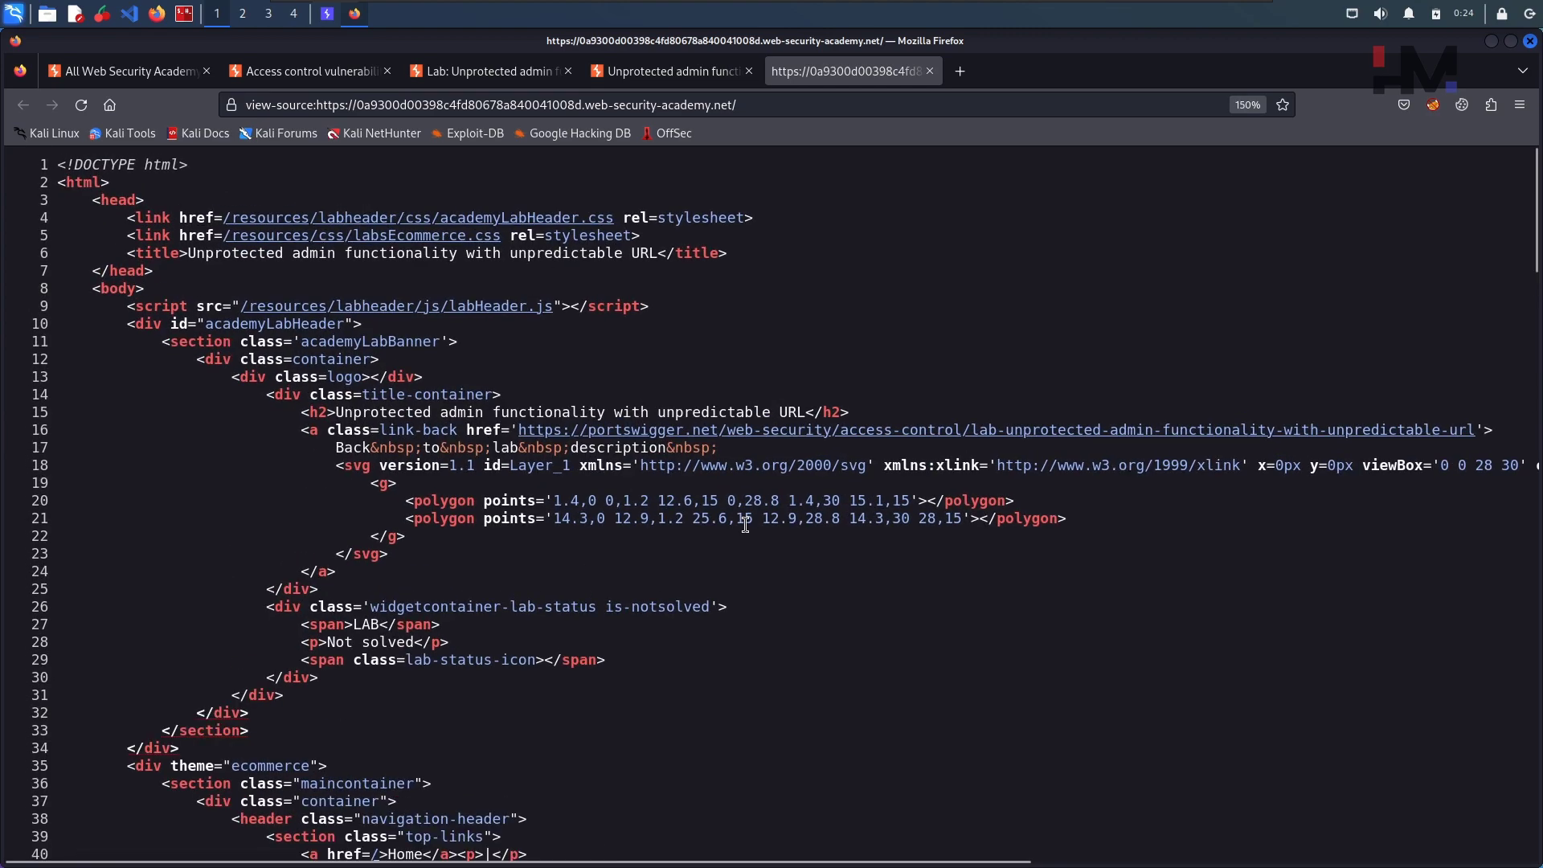
key("ctrl+plus")
key("ctrl+plus")
key("ctrl+plus")
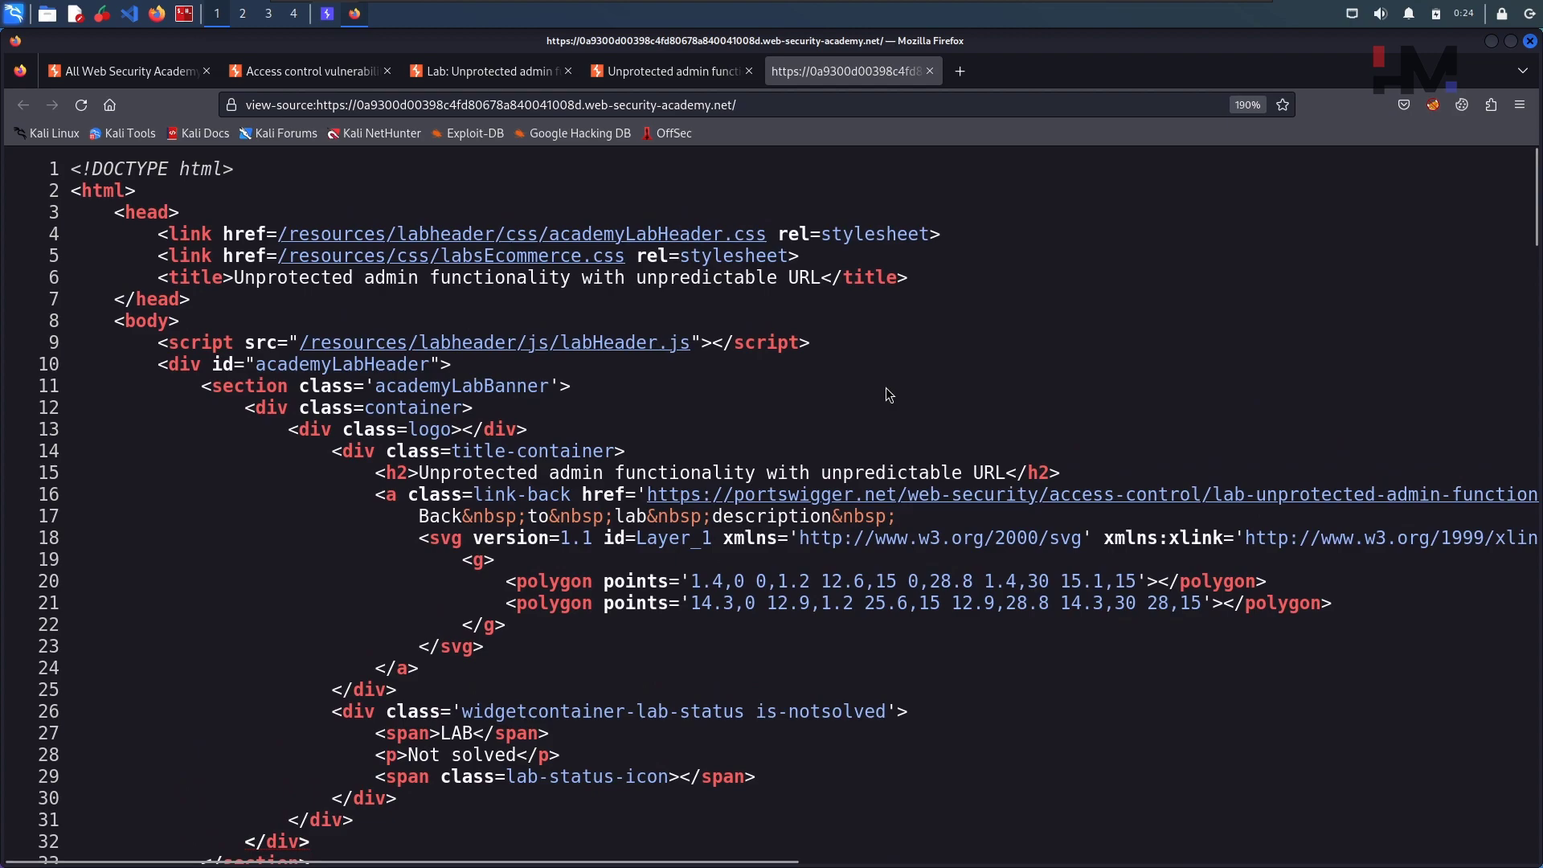
key("ctrl+f")
type("admin")
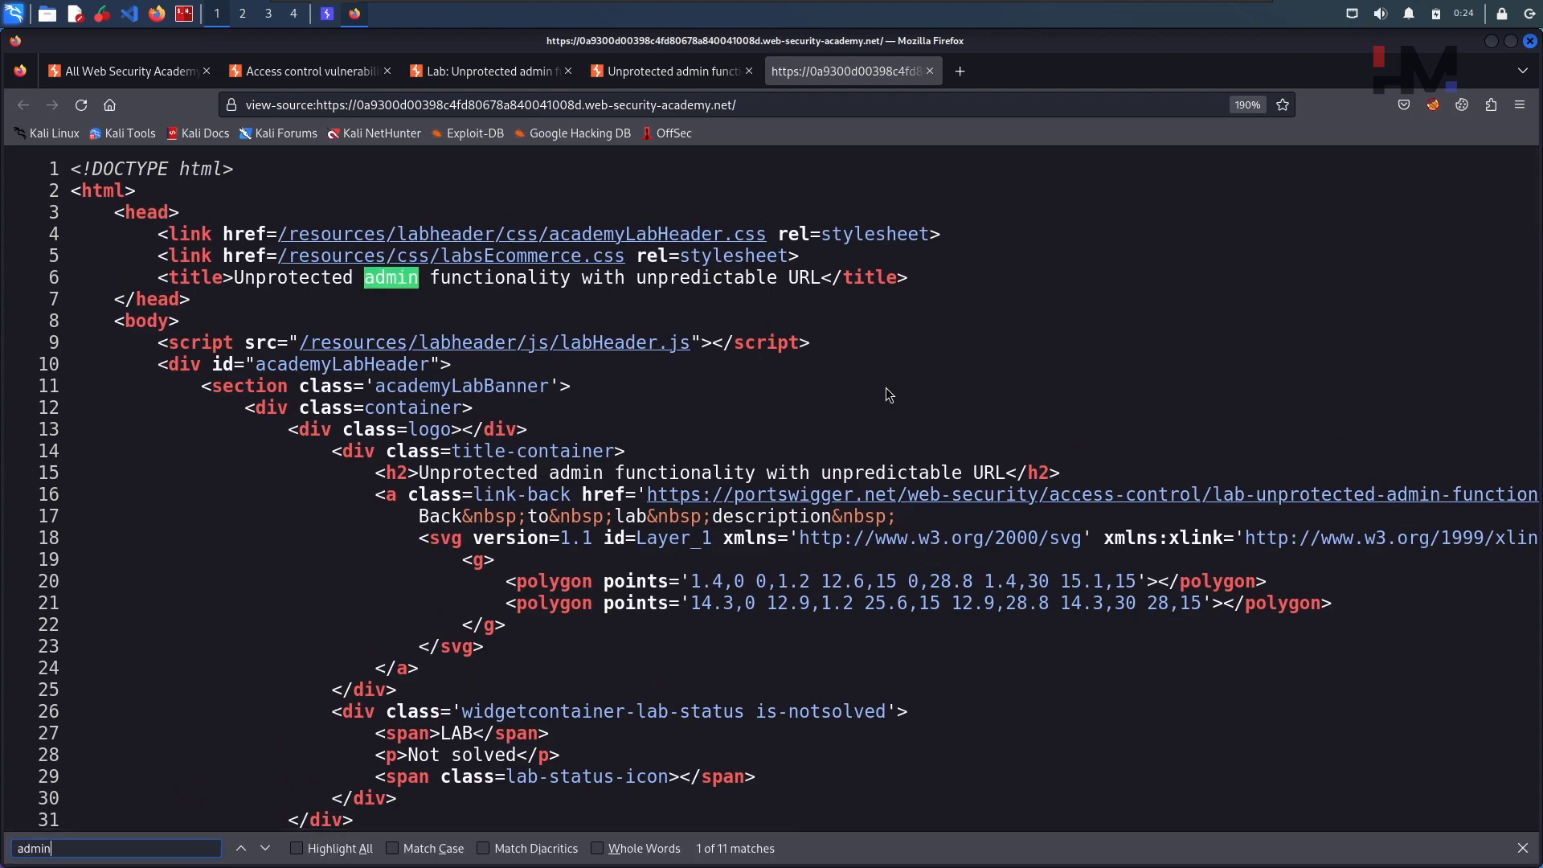
key("Return")
key("Return")
key("Return")
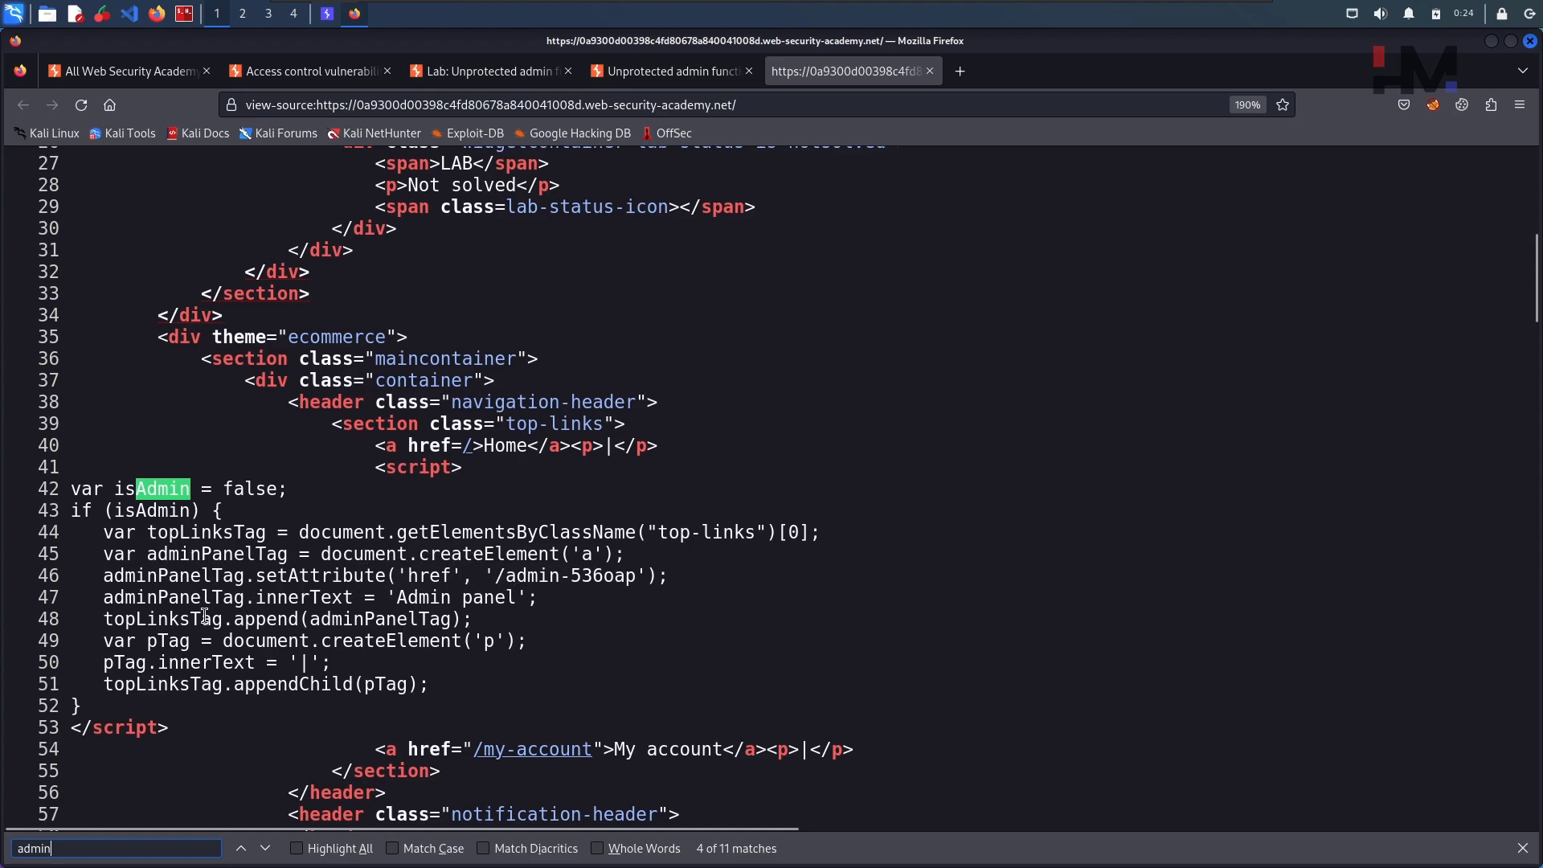
double_click(442, 579)
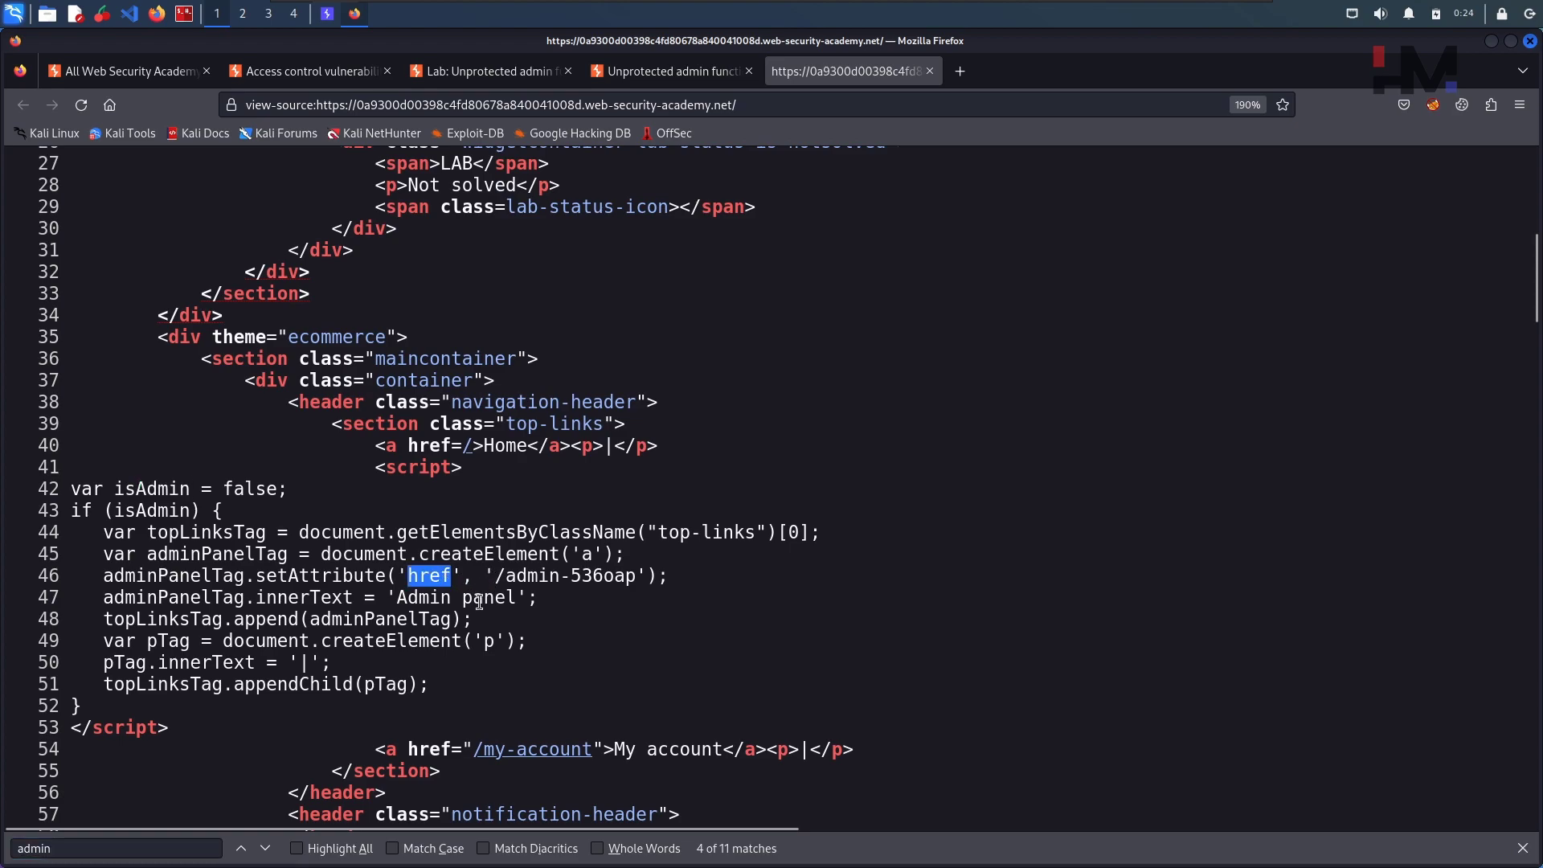
left_click_drag(515, 599, 505, 576)
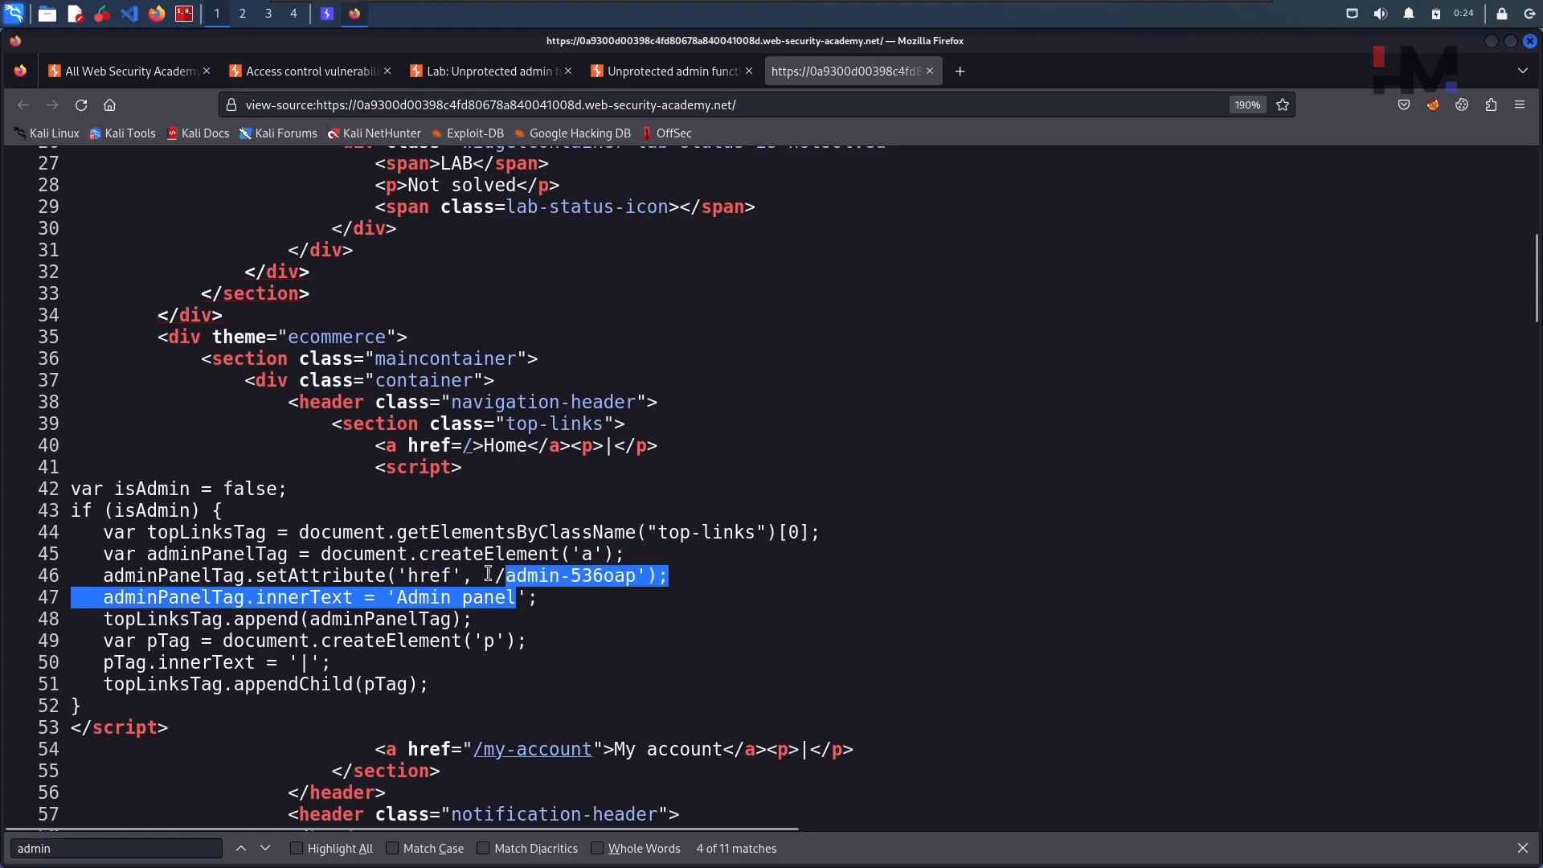
left_click(507, 574)
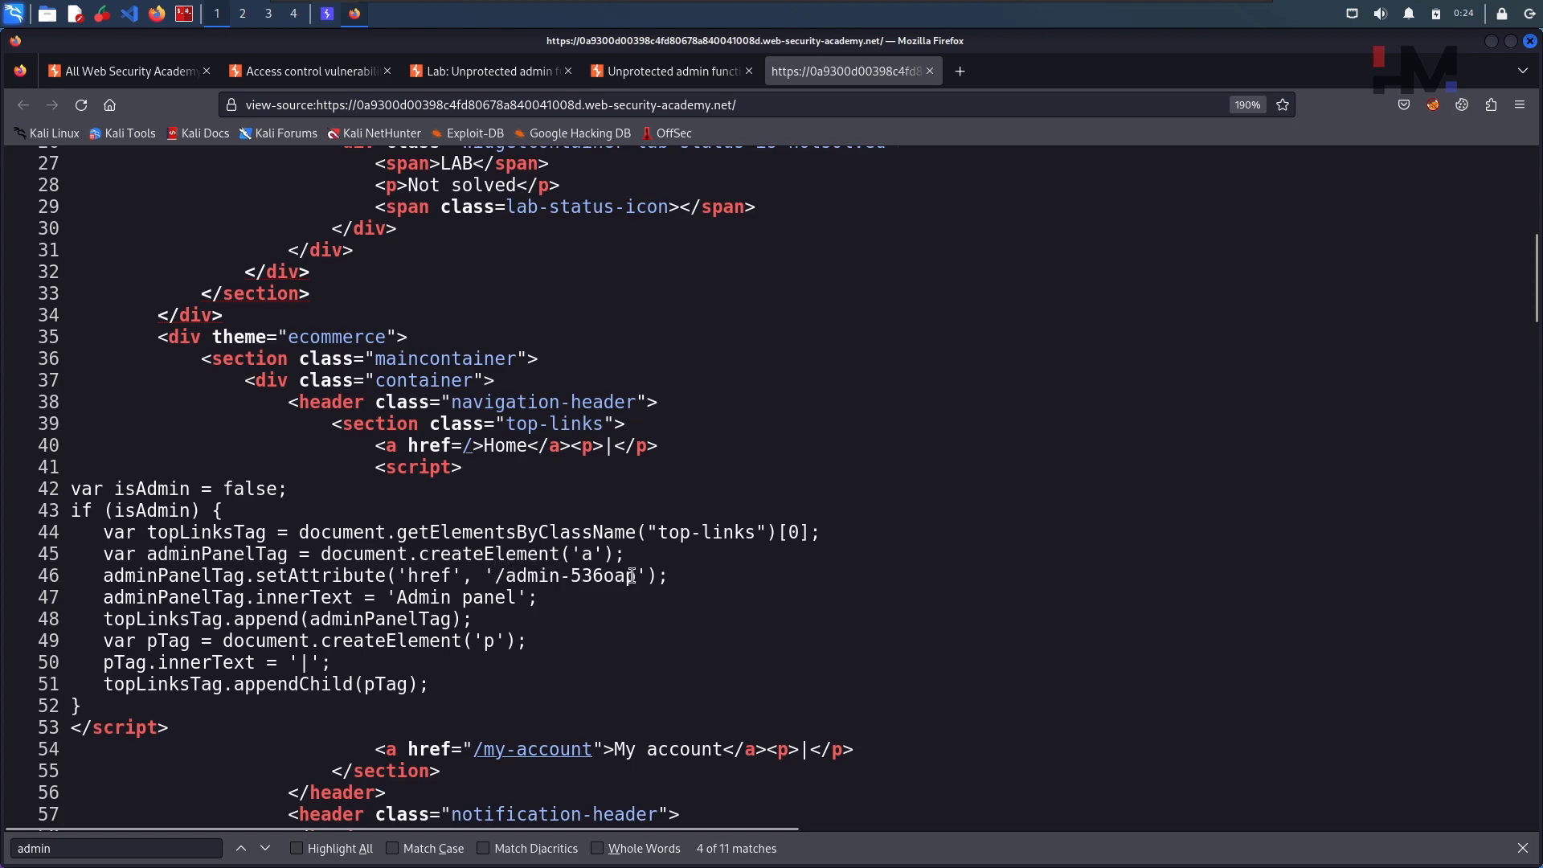
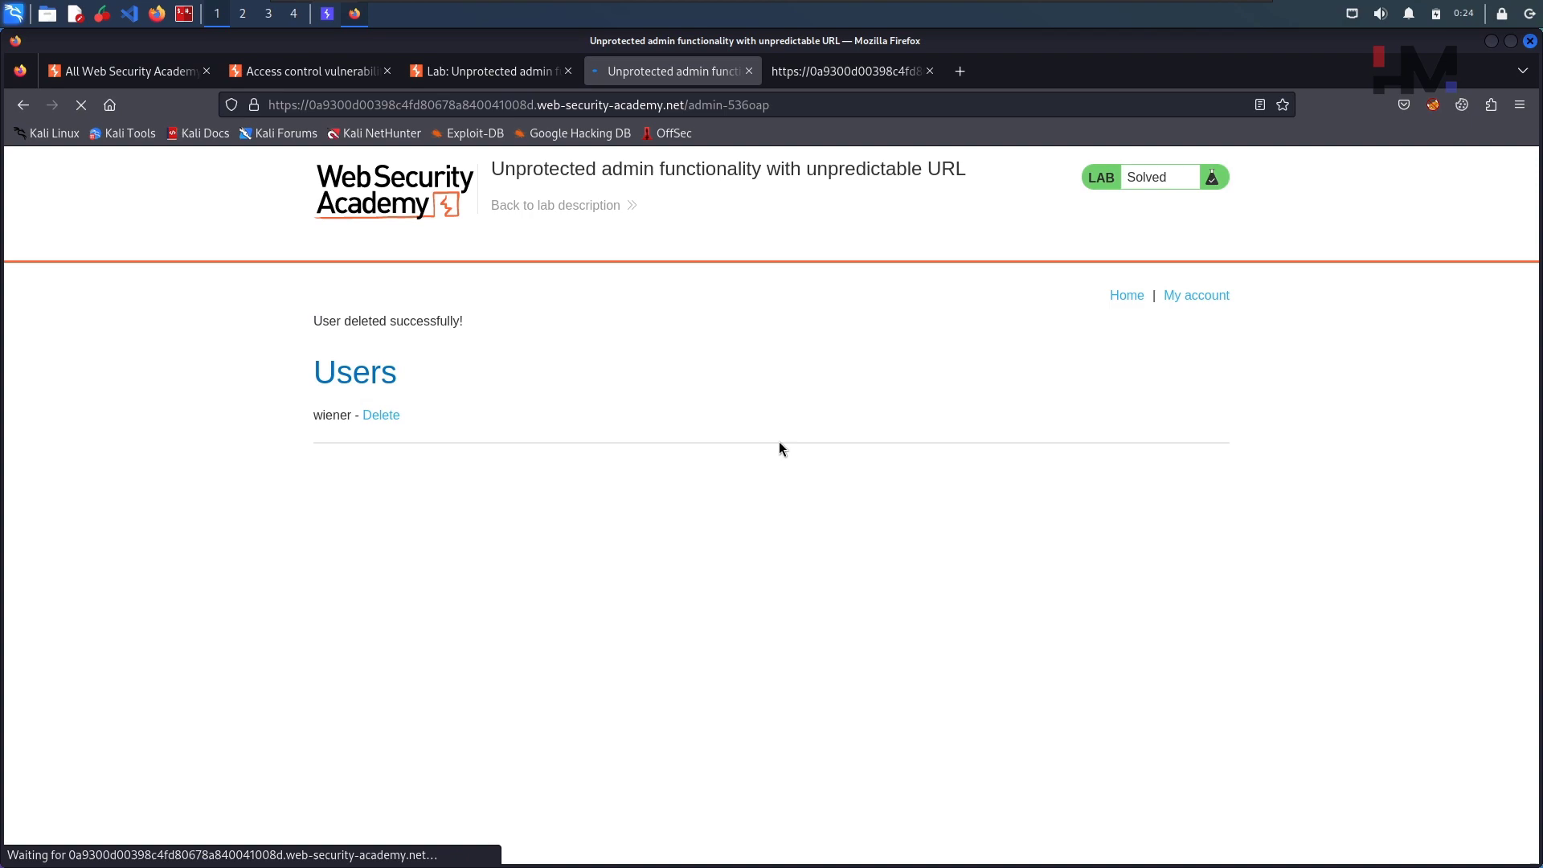
Return to the lab's page source and review the isAdmin script that contains the admin panel path.
left_click(843, 78)
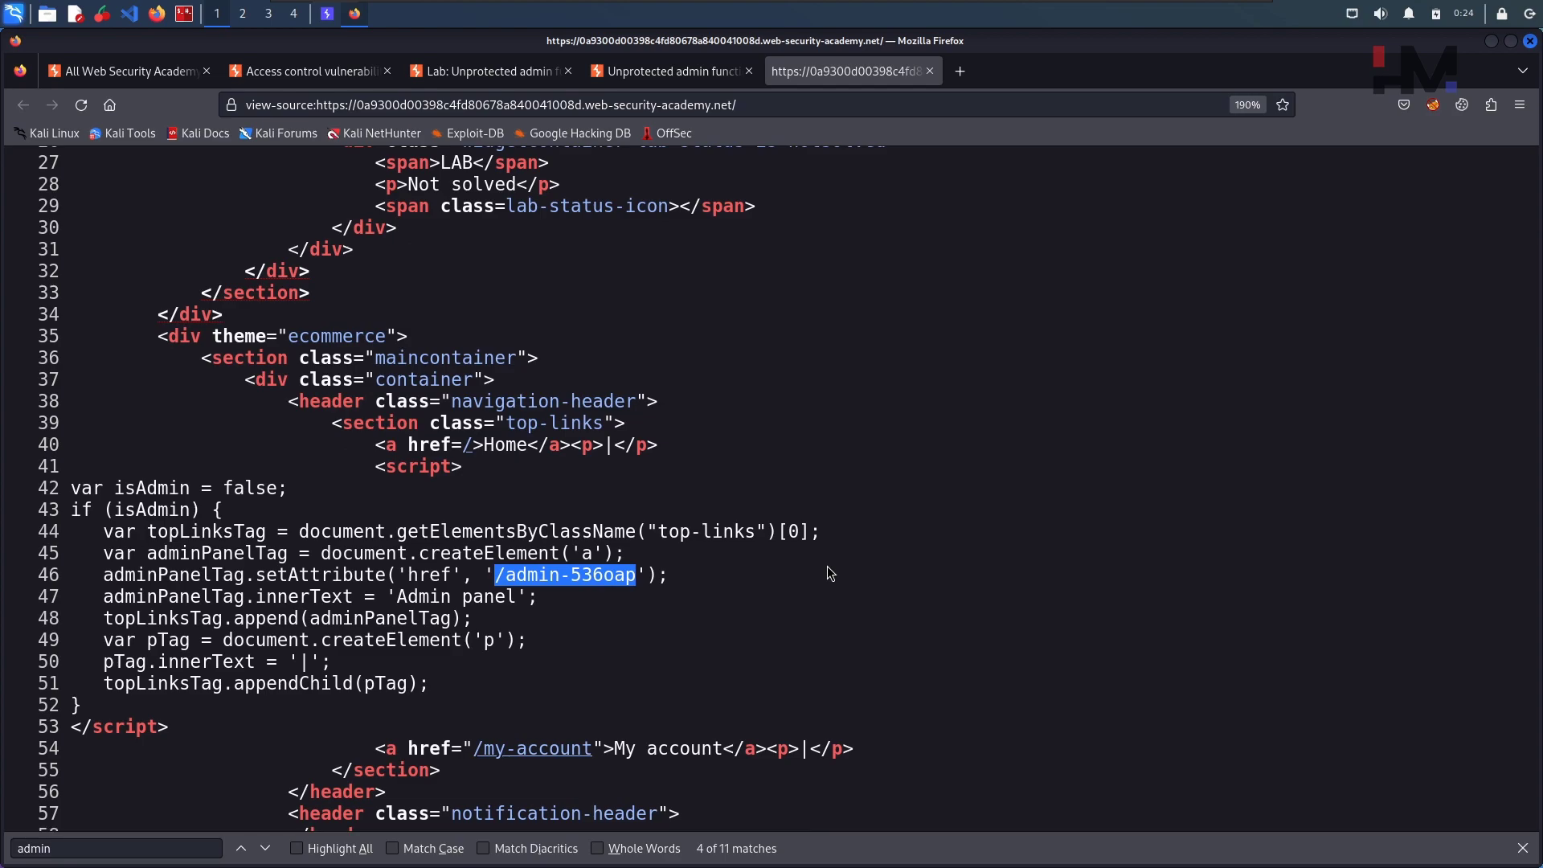
left_click(611, 595)
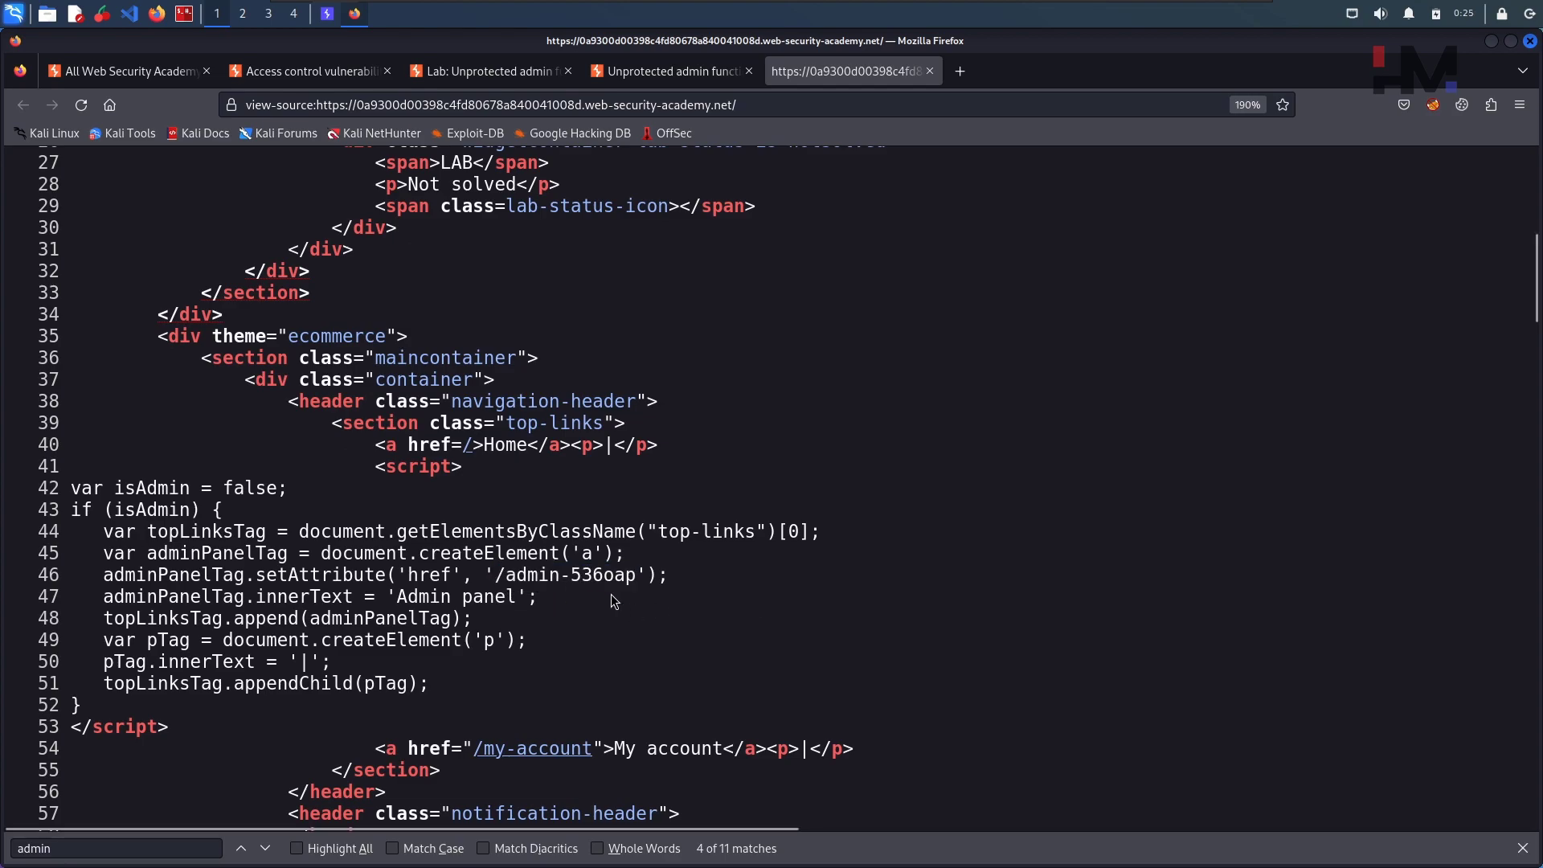